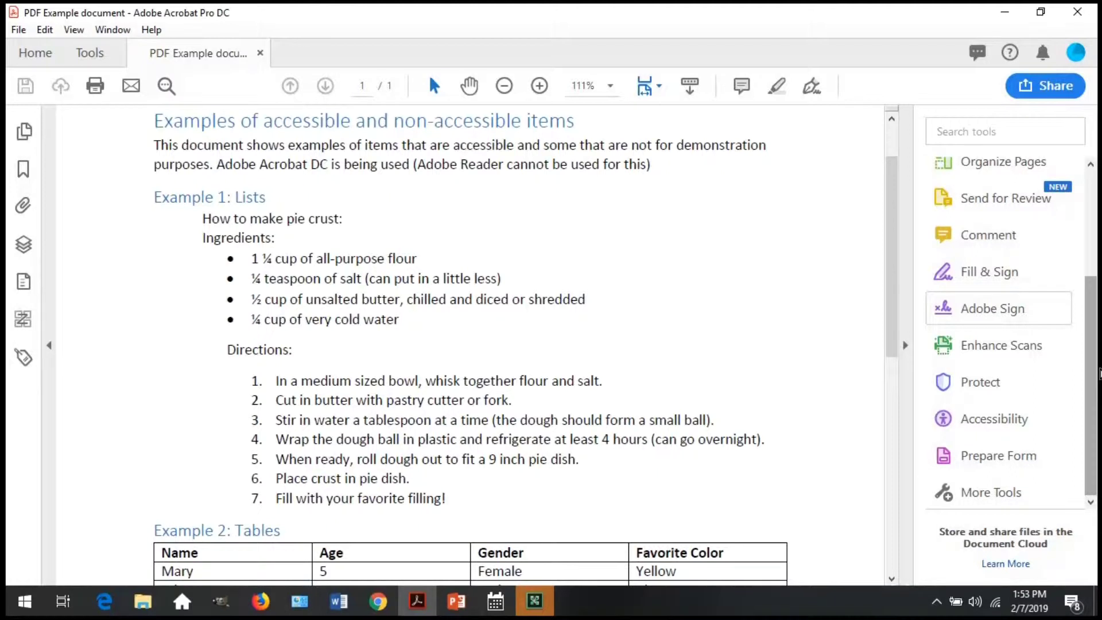
# Run an Accessibility Full Check on the example PDF with the default checker options.
pyautogui.click(108, 63)
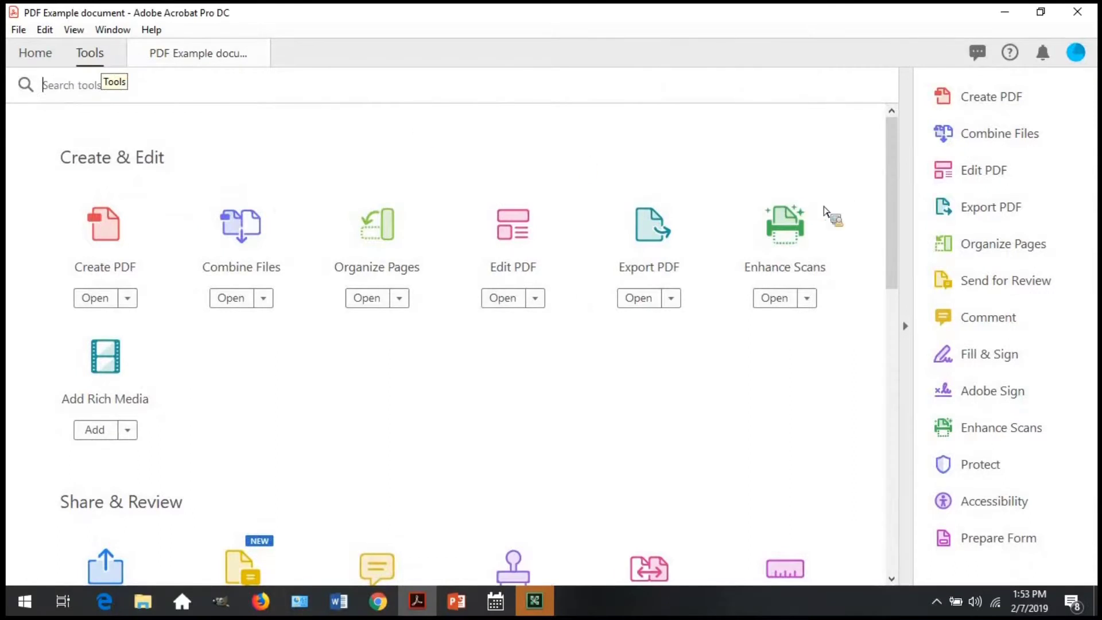
pyautogui.moveTo(891, 246); pyautogui.dragTo(911, 379)
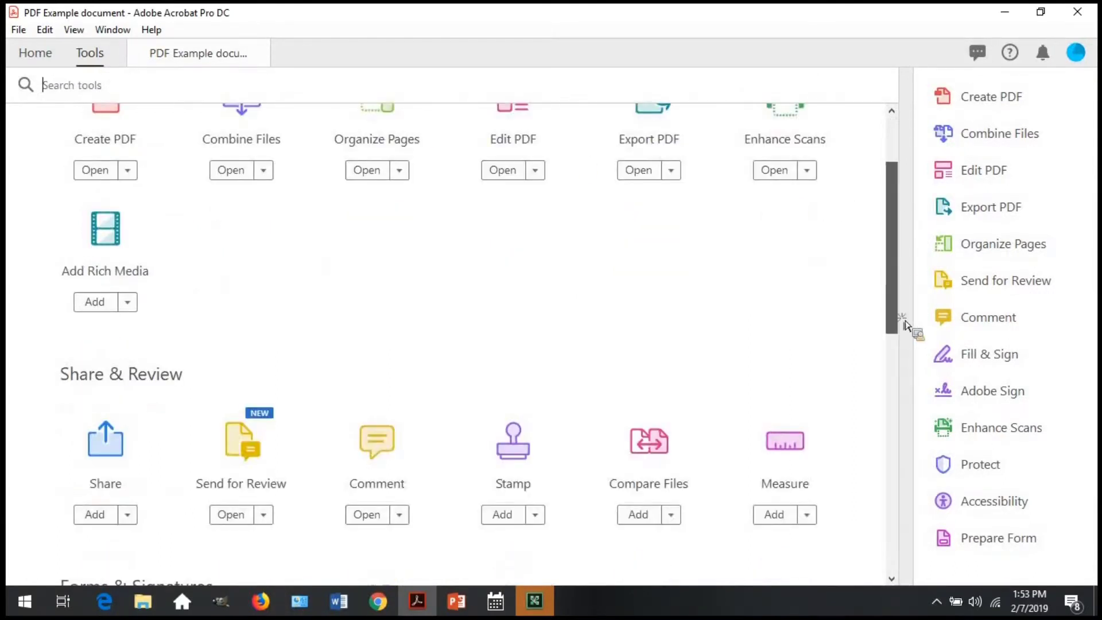
pyautogui.scroll(-4, 918, 423)
pyautogui.scroll(-2, 861, 419)
pyautogui.scroll(-1, 800, 413)
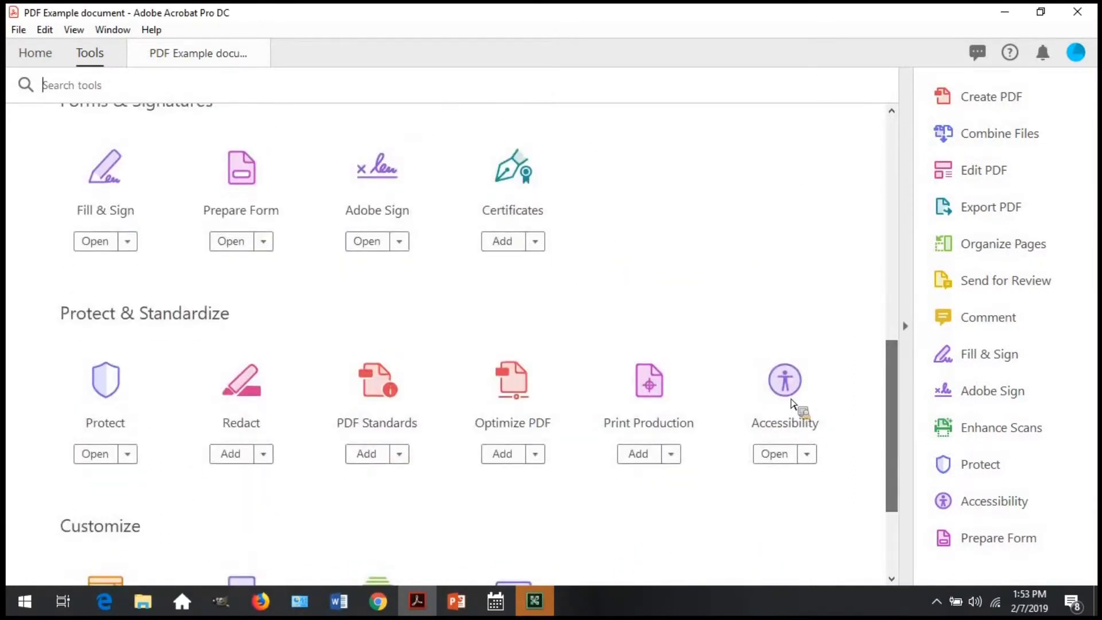
pyautogui.click(793, 407)
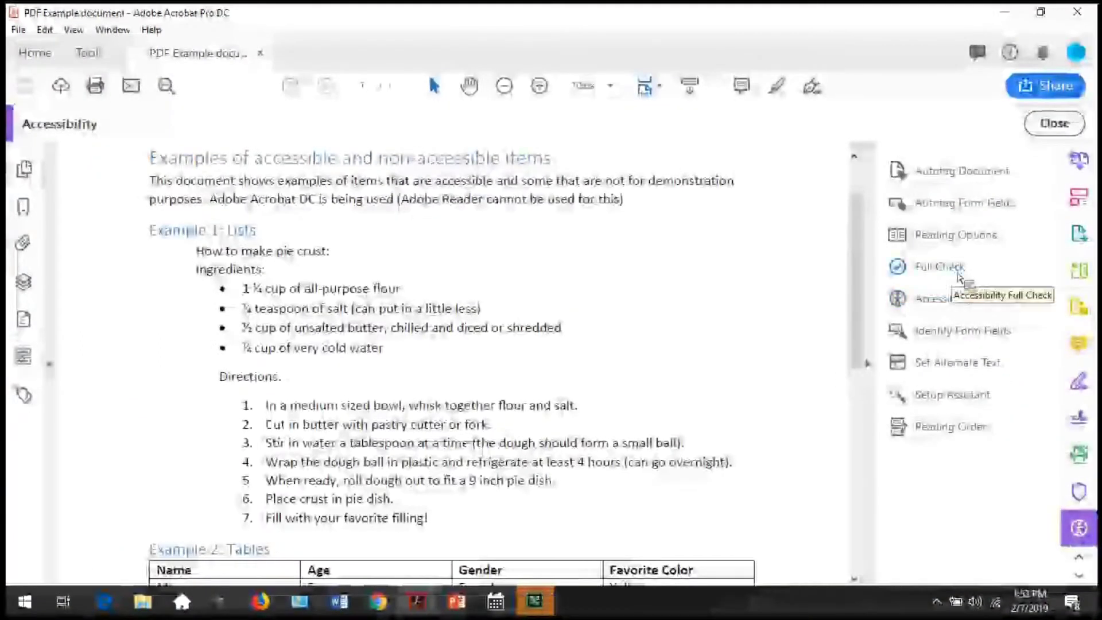
pyautogui.click(957, 274)
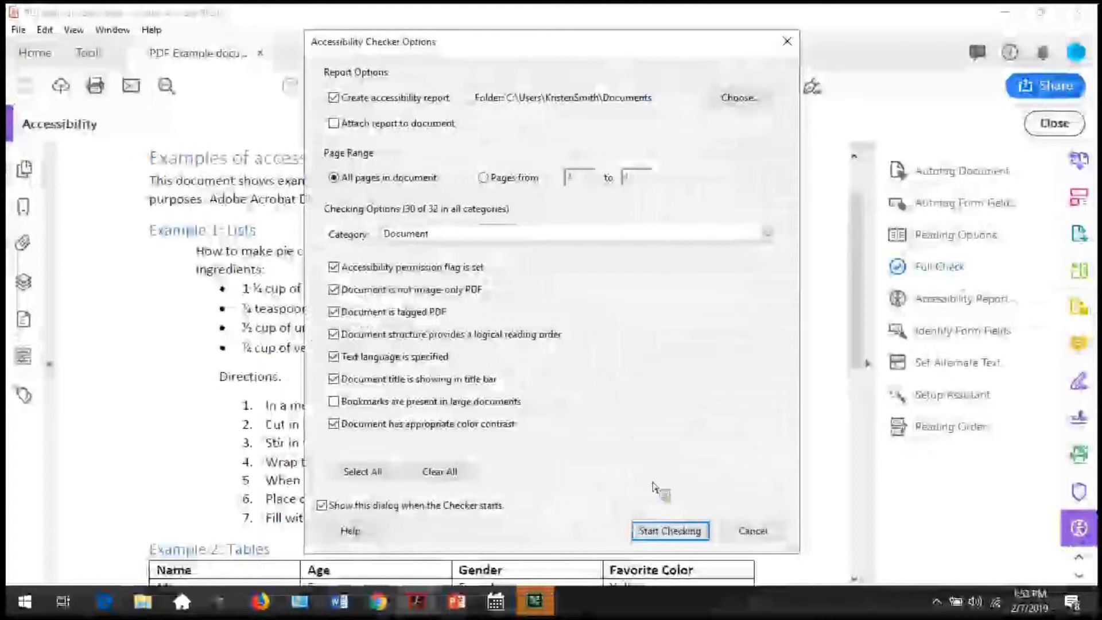
pyautogui.click(670, 531)
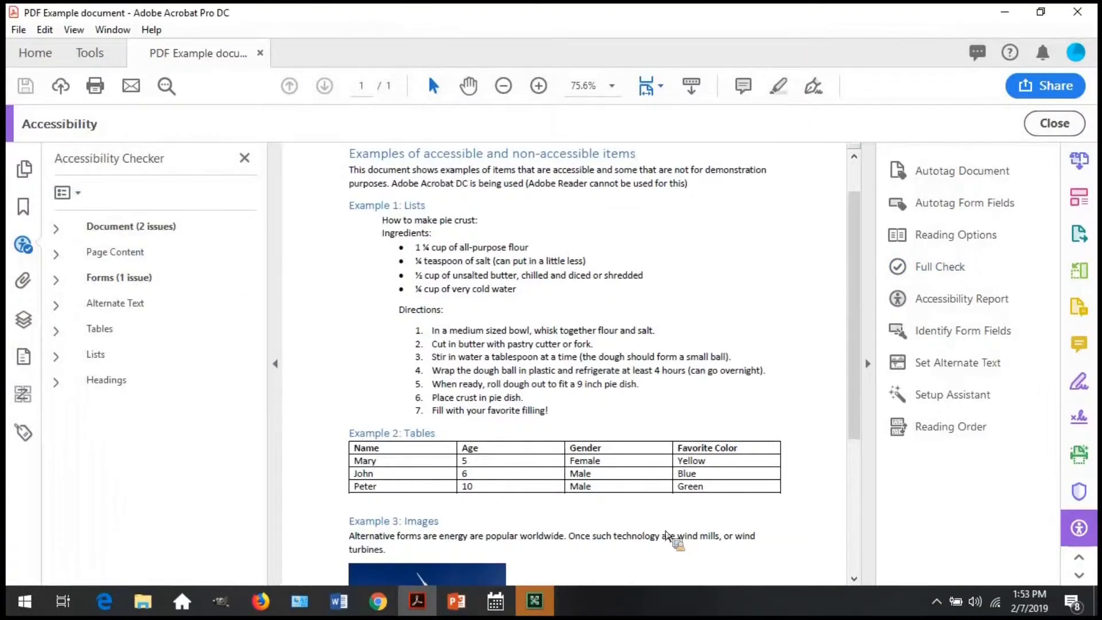
# Expand Forms to show the failed Field descriptions check for Field 1, then check the Document results.
pyautogui.click(60, 281)
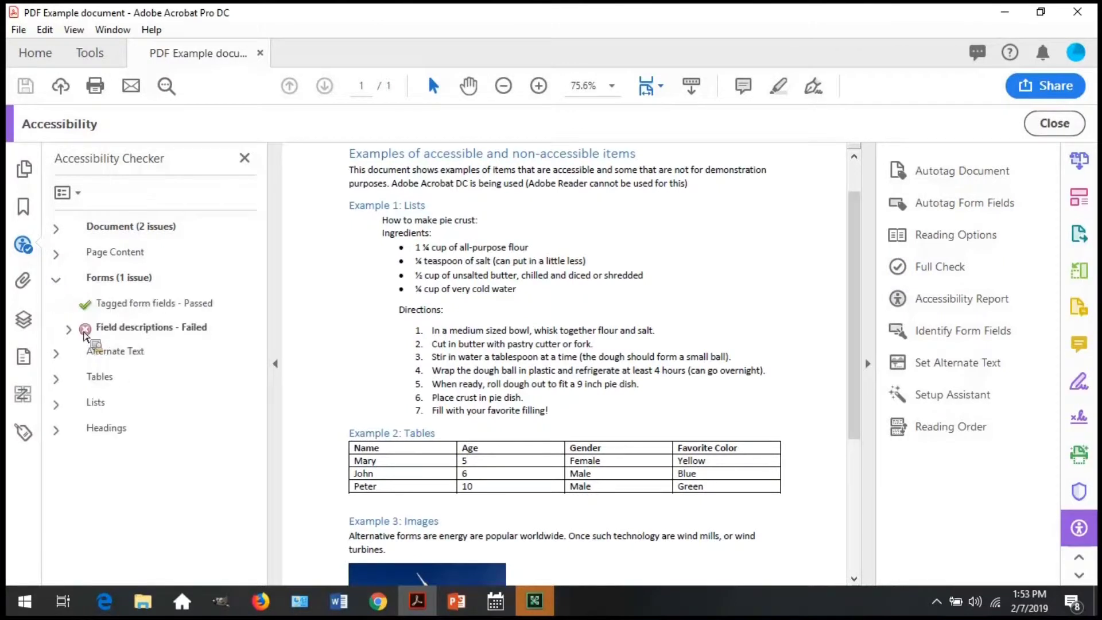
pyautogui.click(68, 330)
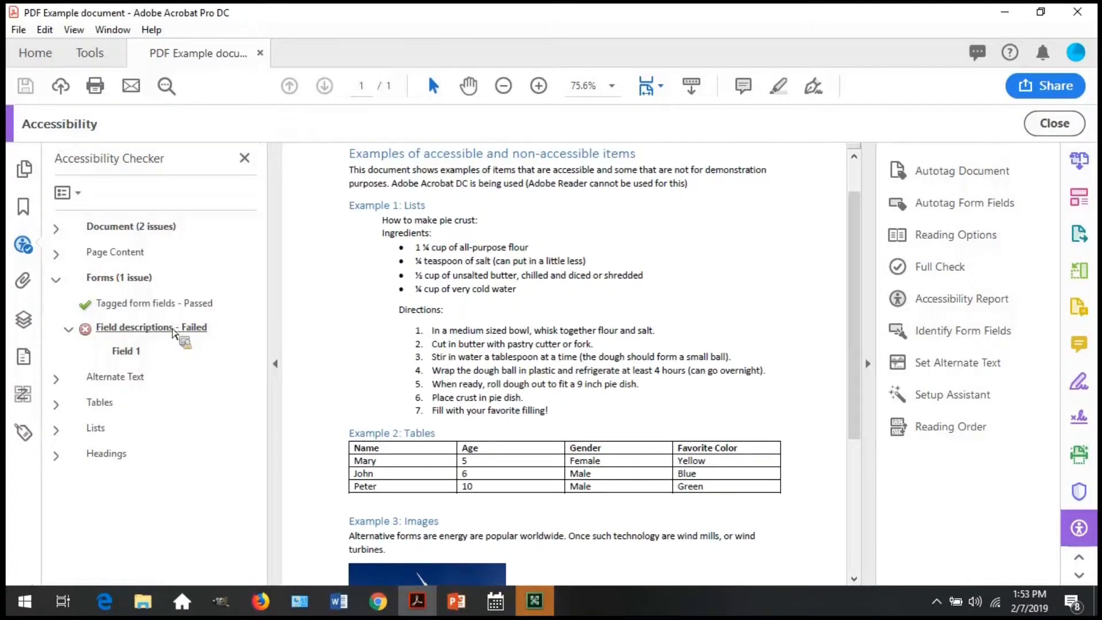
pyautogui.rightClick(173, 333)
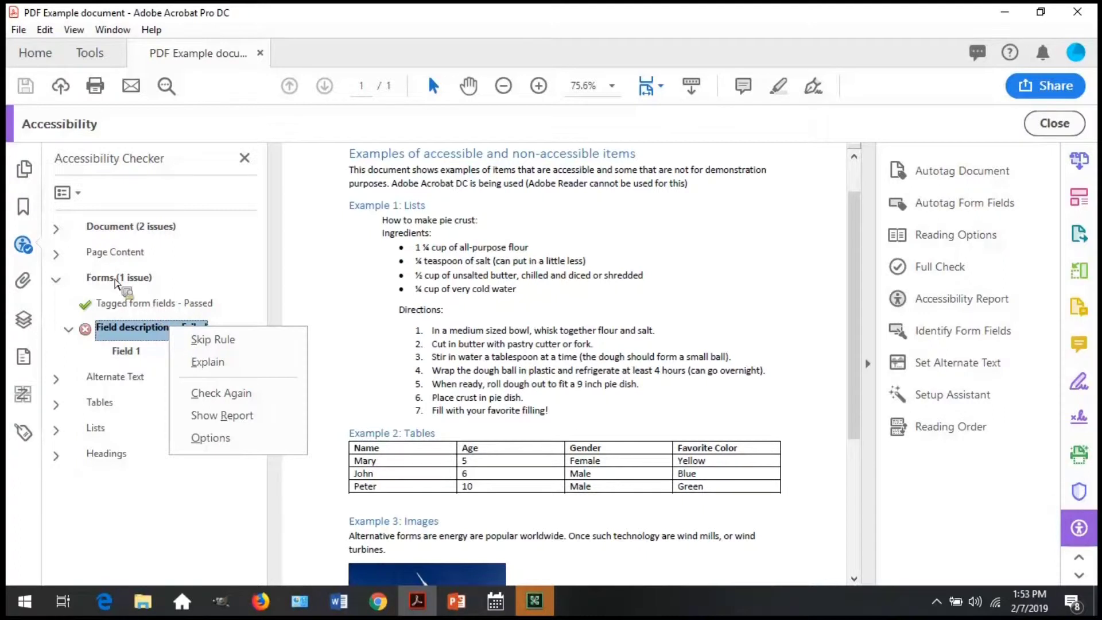
pyautogui.click(168, 232)
pyautogui.rightClick(168, 233)
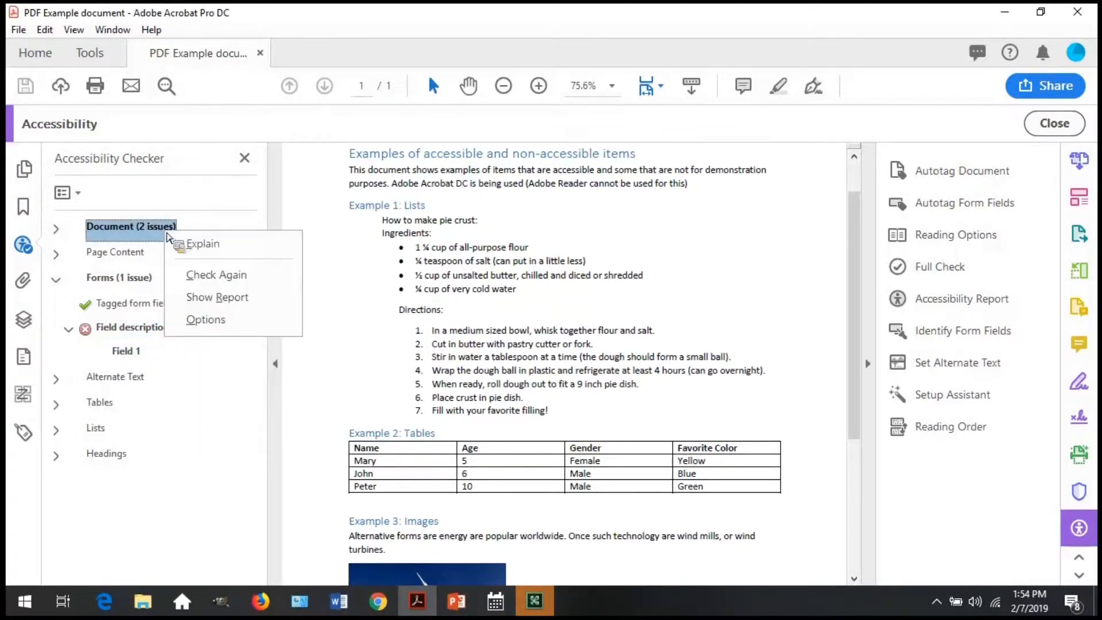
pyautogui.click(56, 228)
pyautogui.click(118, 328)
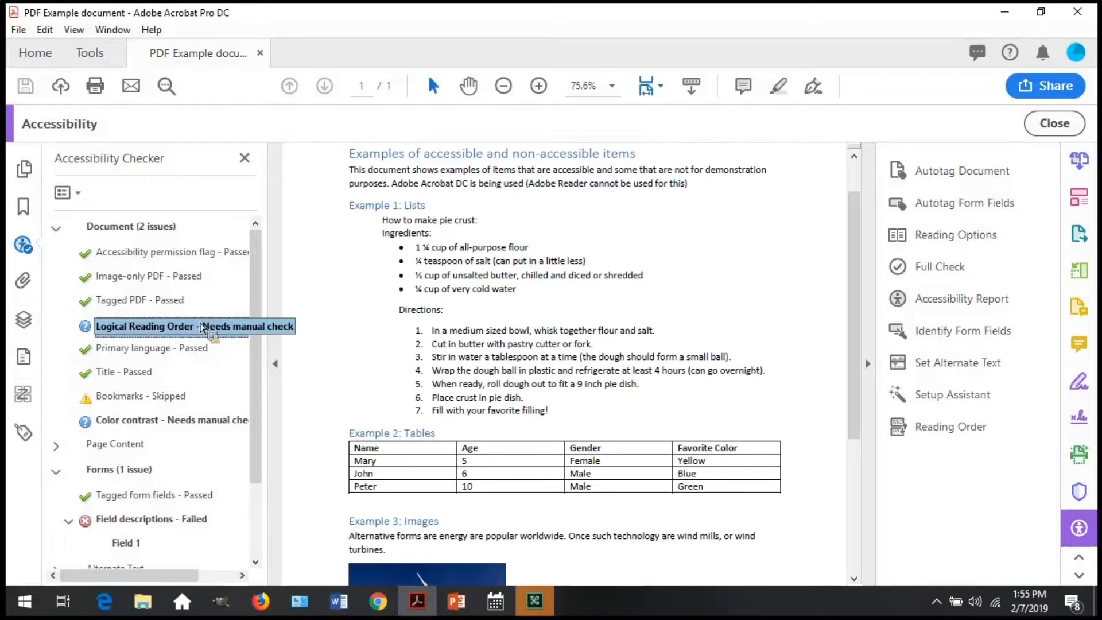
pyautogui.moveTo(198, 326); pyautogui.dragTo(338, 348)
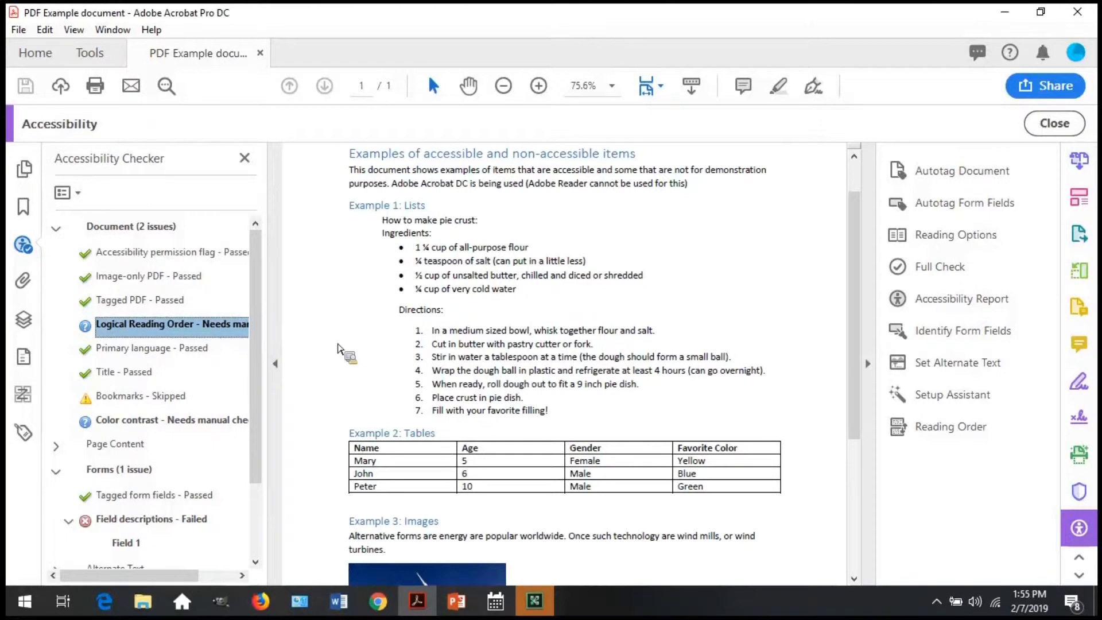
pyautogui.moveTo(338, 349); pyautogui.dragTo(17, 33)
pyautogui.click(18, 30)
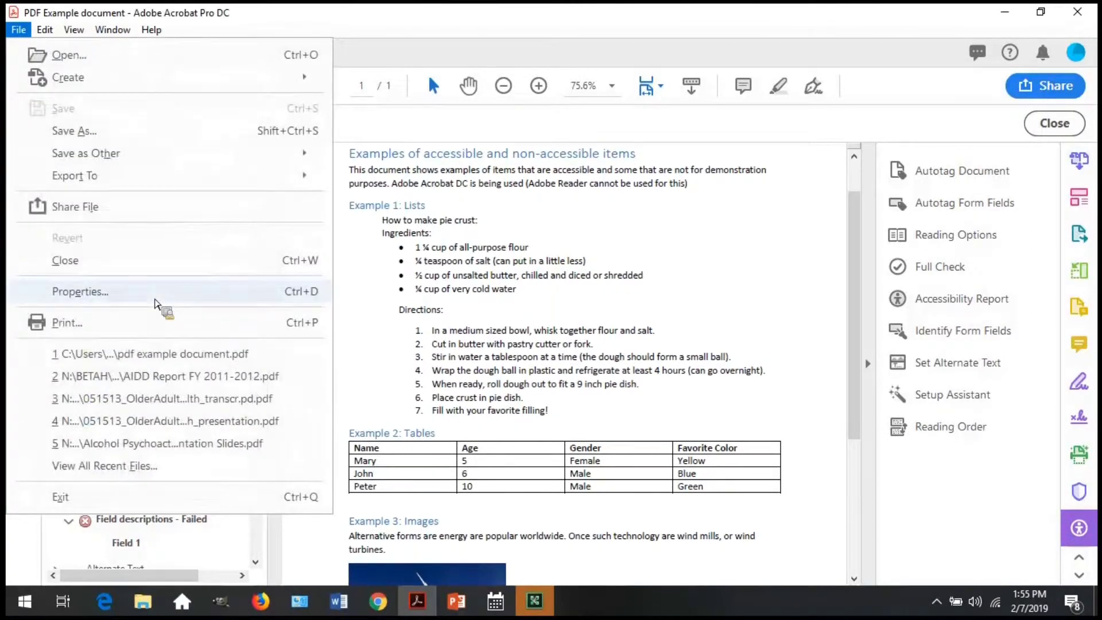
pyautogui.click(154, 299)
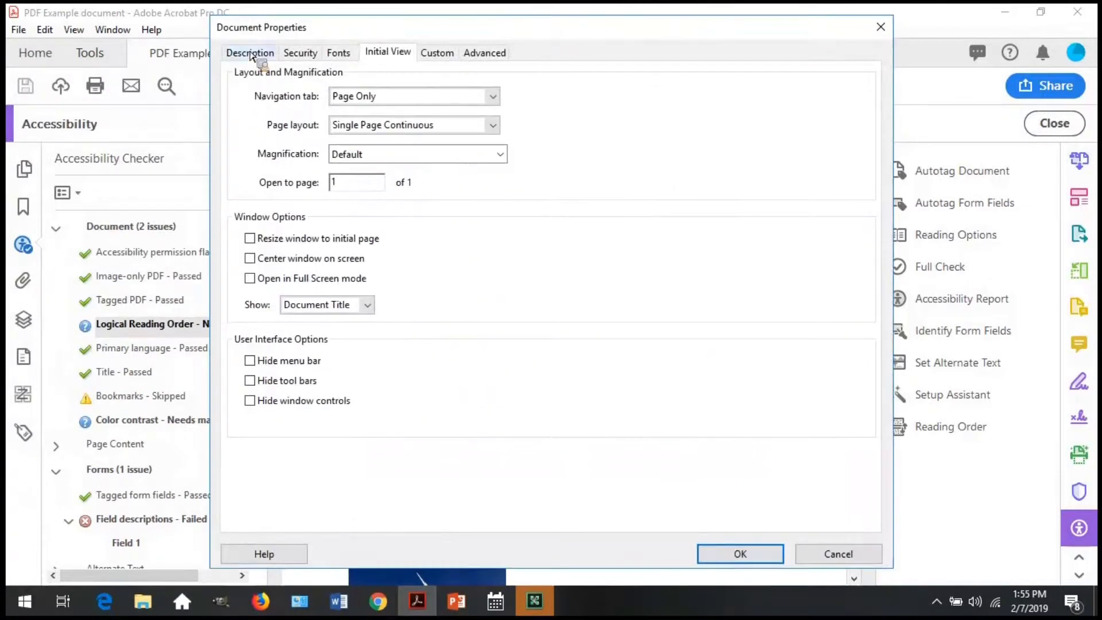
pyautogui.click(251, 53)
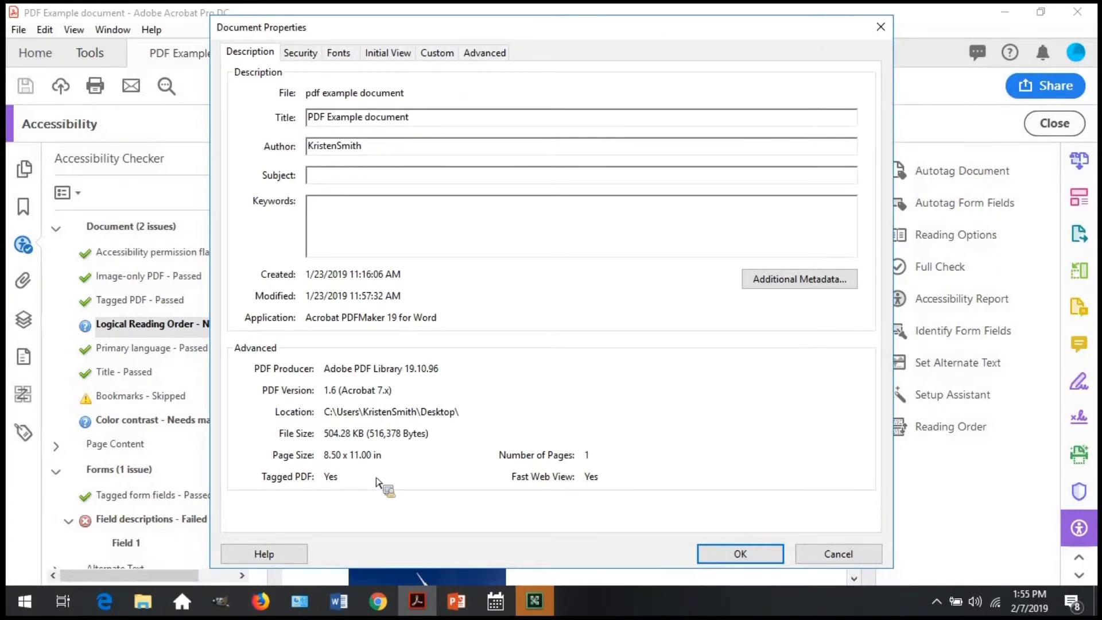
pyautogui.click(873, 560)
pyautogui.hotkey('ctrl', '1')
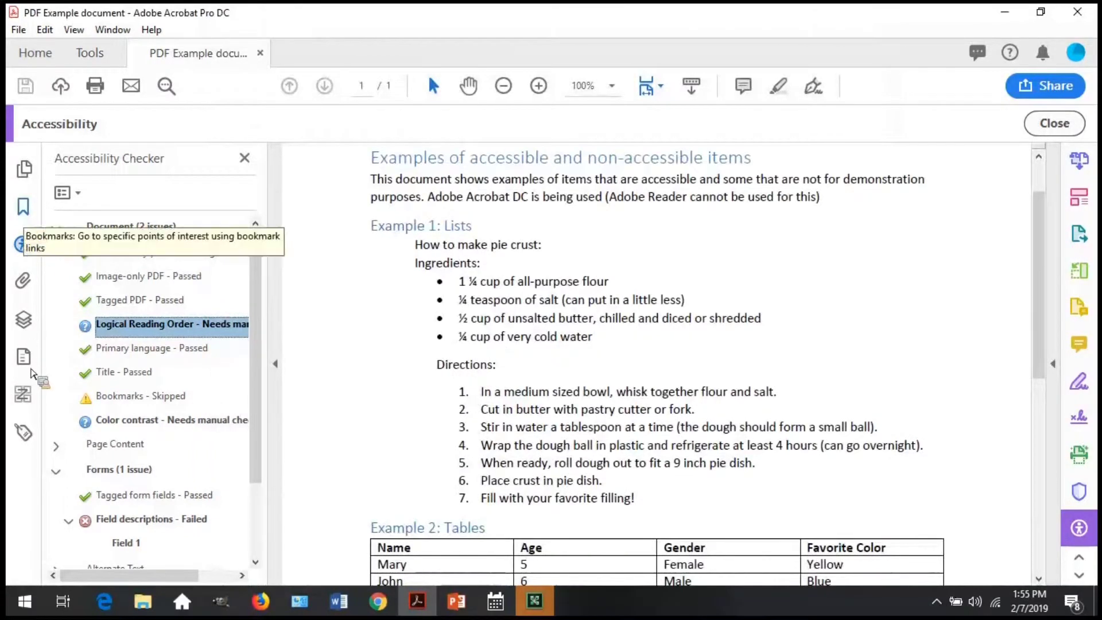
# Show the Tags panel, hide it via View > Show/Hide > Navigation Panes, then show it again.
pyautogui.click(24, 432)
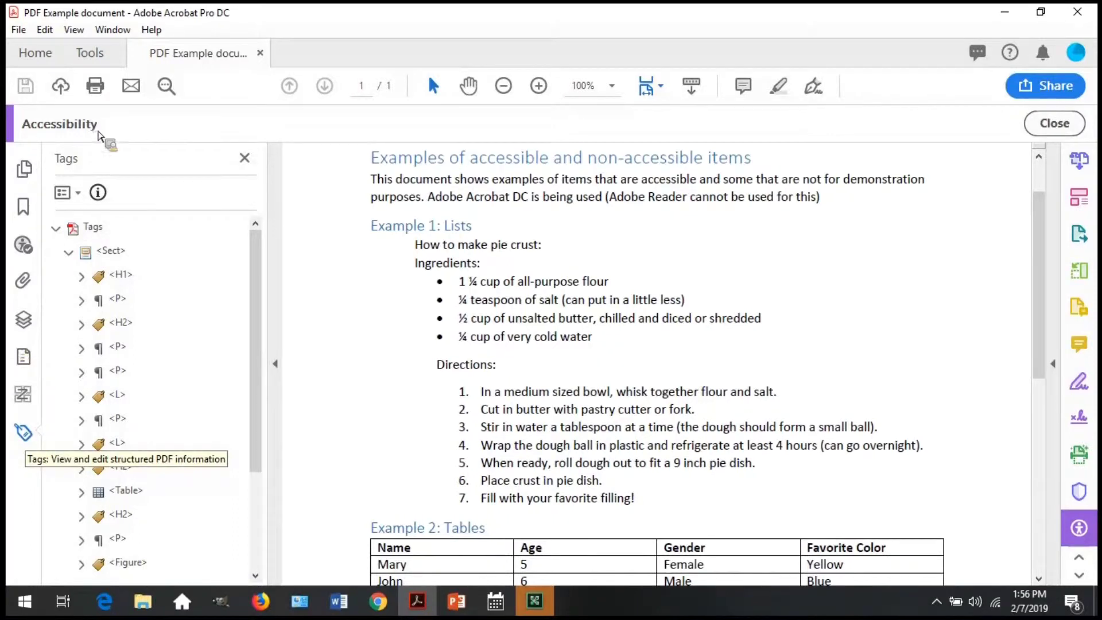
pyautogui.click(74, 30)
pyautogui.moveTo(131, 193)
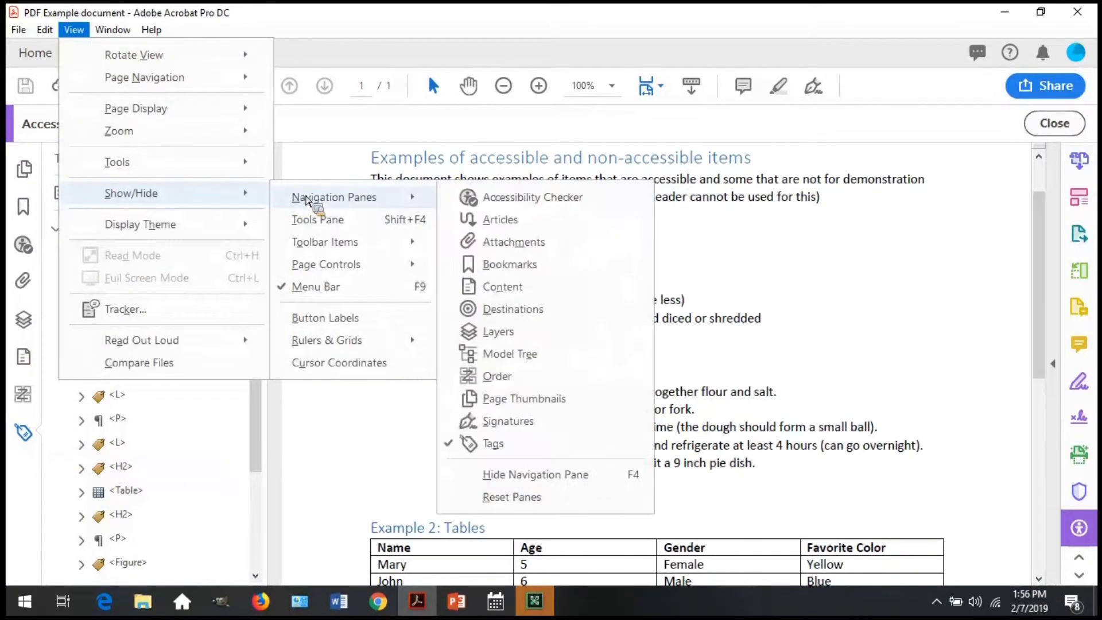
pyautogui.moveTo(334, 197)
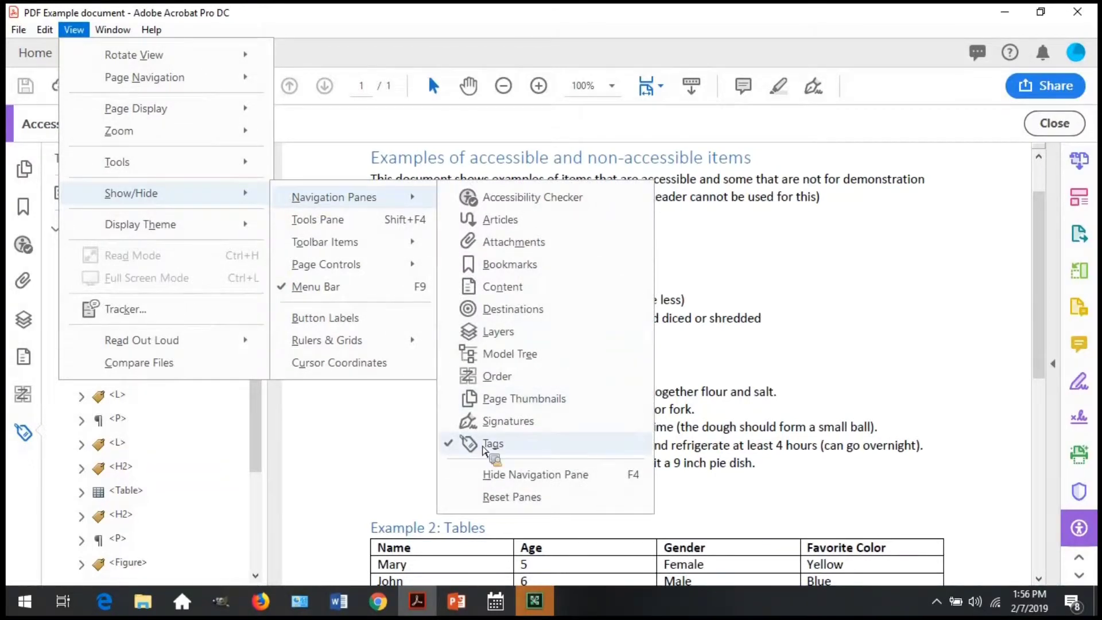
pyautogui.click(471, 443)
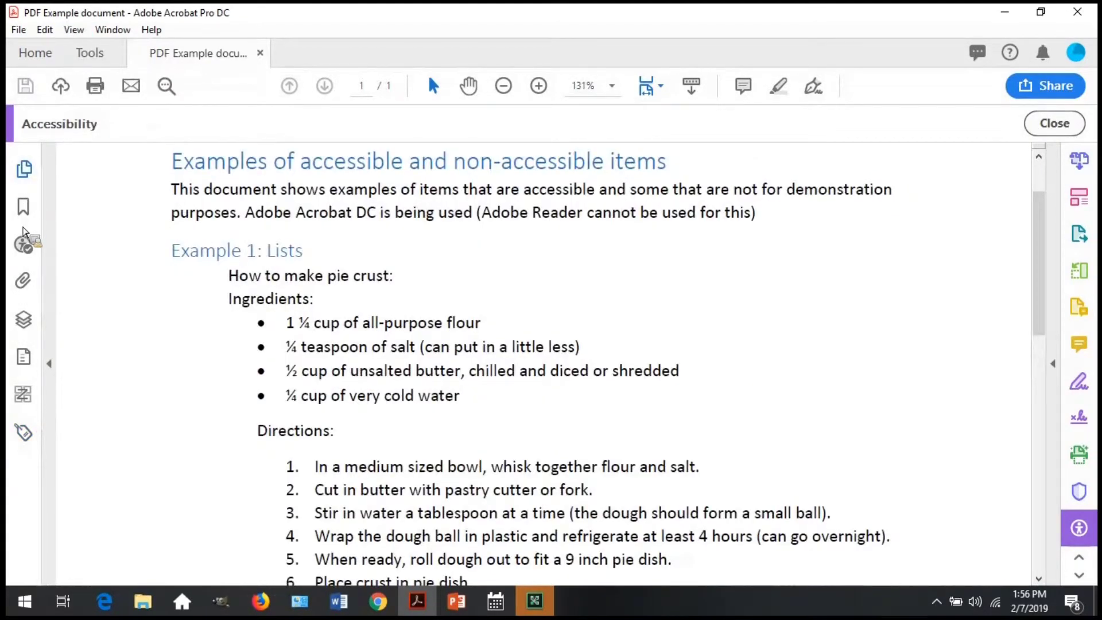
pyautogui.click(23, 433)
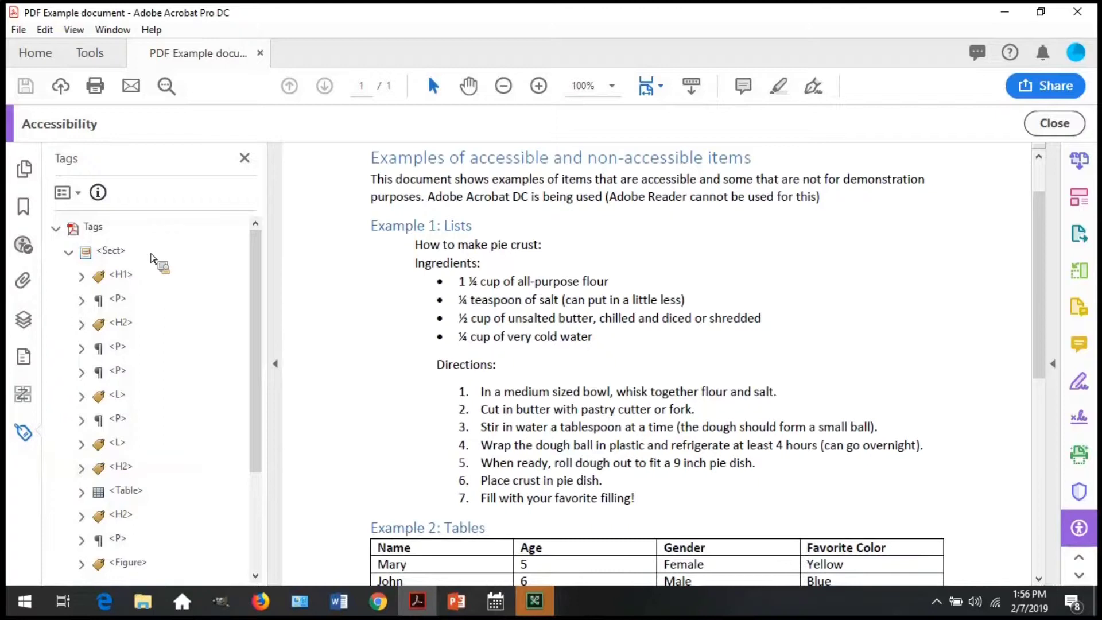
# Step from the Sect tag through the H1 and P tags down to the Directions list tag.
pyautogui.click(123, 260)
pyautogui.press('Down')
pyautogui.press('Down')
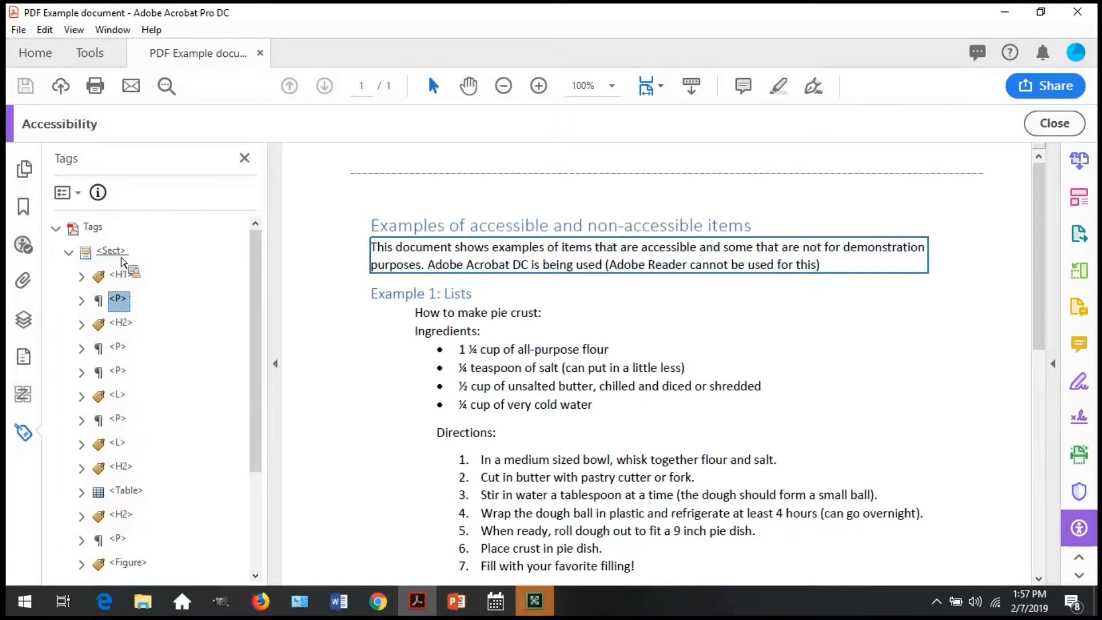
pyautogui.press('Up')
pyautogui.press('Down')
pyautogui.press('Up')
pyautogui.press('Down')
pyautogui.press('Up')
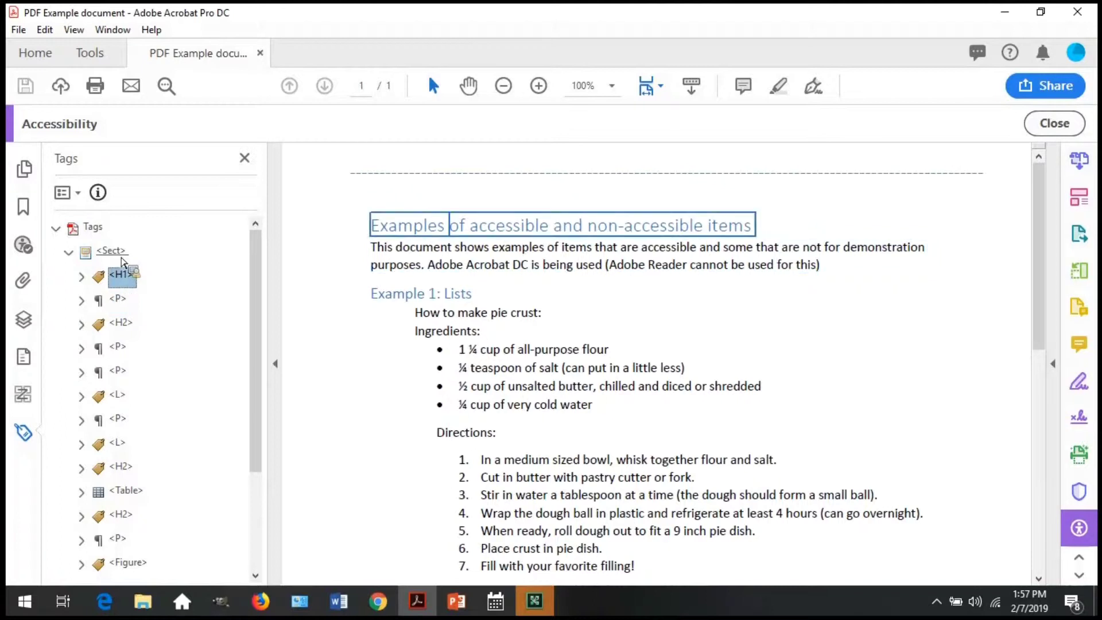
pyautogui.press('Down')
pyautogui.press('Down')
pyautogui.press('Down')
pyautogui.press('Down')
pyautogui.press('Down')
pyautogui.press('Down')
pyautogui.press('Down')
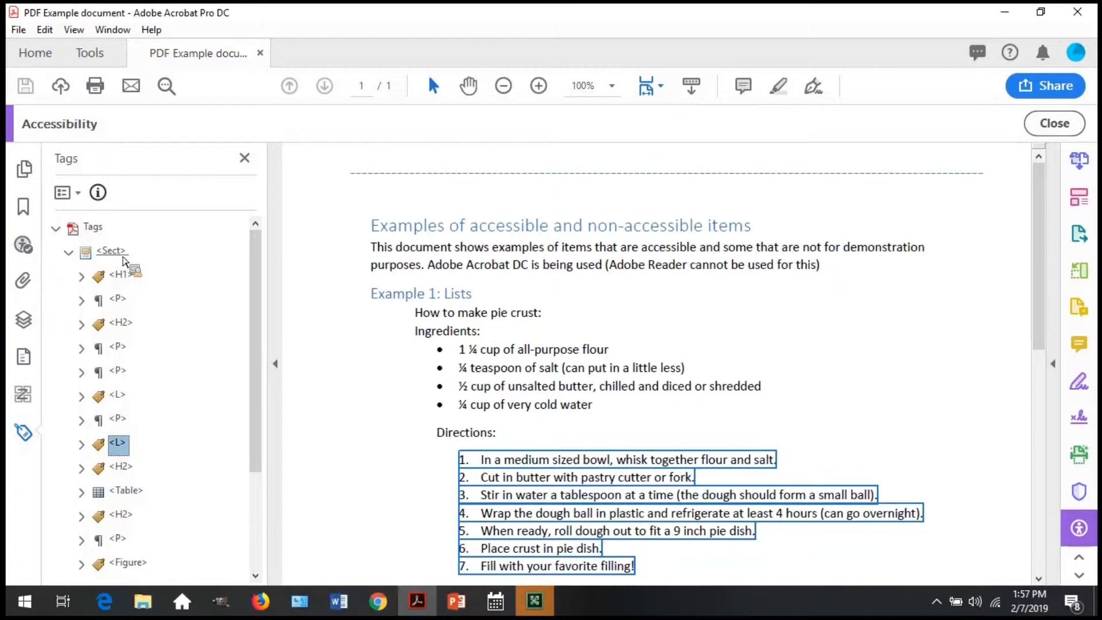
pyautogui.moveTo(122, 260); pyautogui.dragTo(429, 186)
# Step down the tag tree to the wind turbine Figure tag and open its Properties to view its alt text.
pyautogui.click(111, 251)
pyautogui.press('Down')
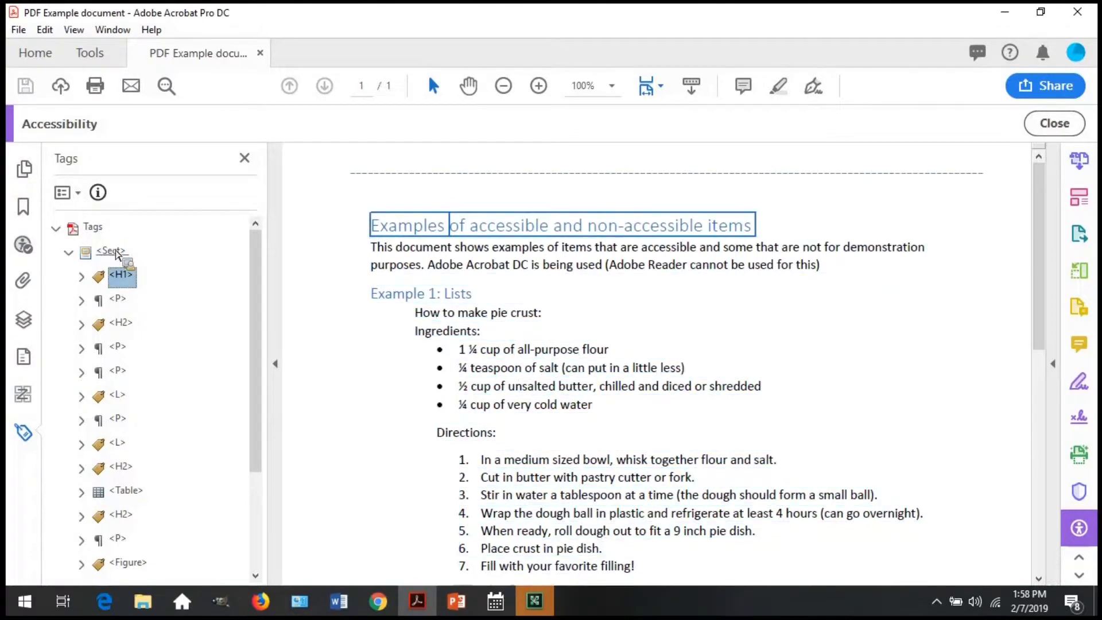
pyautogui.press('Down')
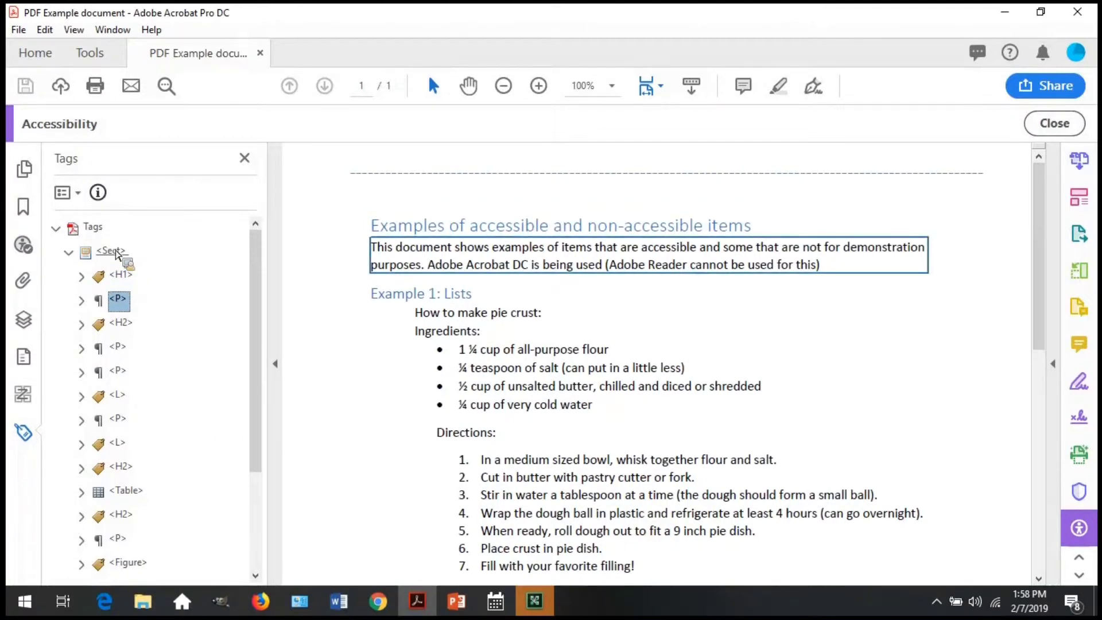
pyautogui.press('Down')
pyautogui.press('Down')
pyautogui.press('Down')
pyautogui.press('Down')
pyautogui.press('Down')
pyautogui.press('Down')
pyautogui.press('Down')
pyautogui.press('Down')
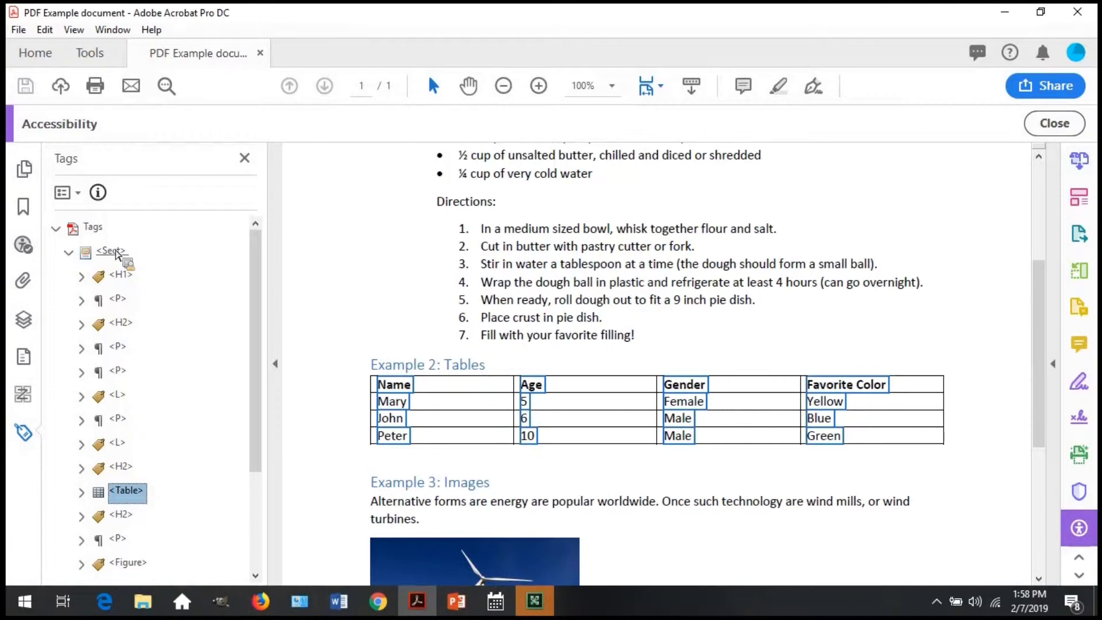
pyautogui.press('Down')
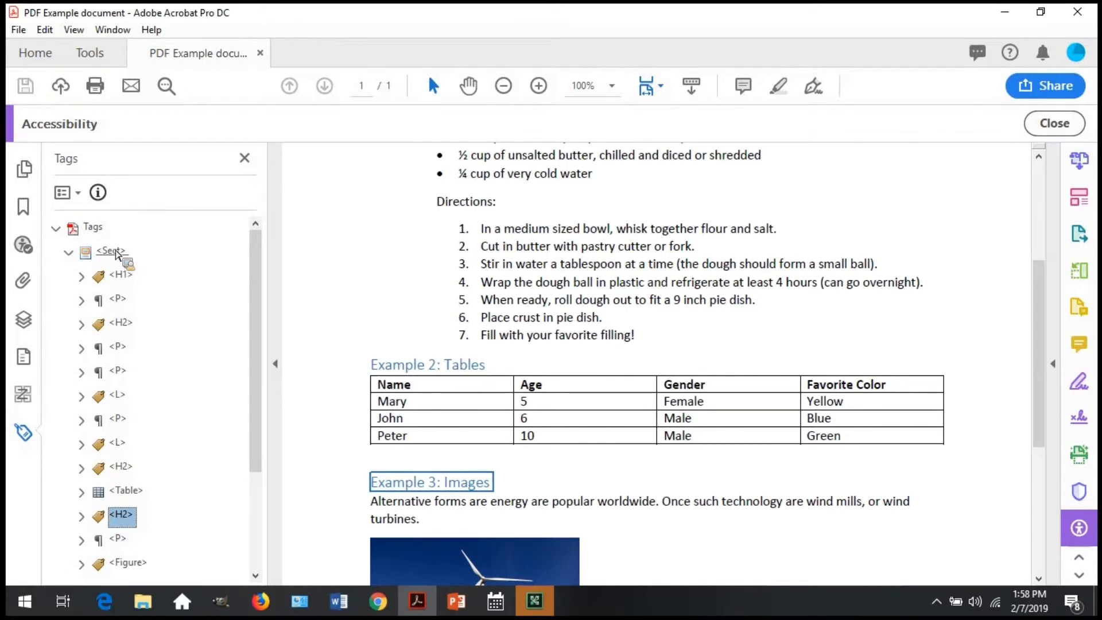
pyautogui.press('Down')
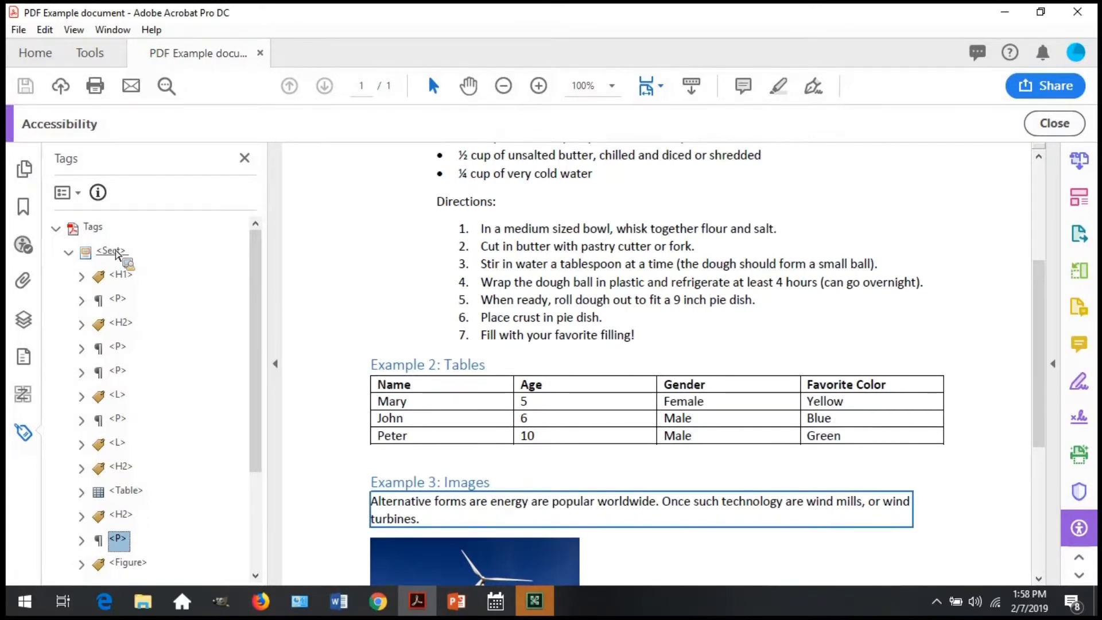
pyautogui.press('Down')
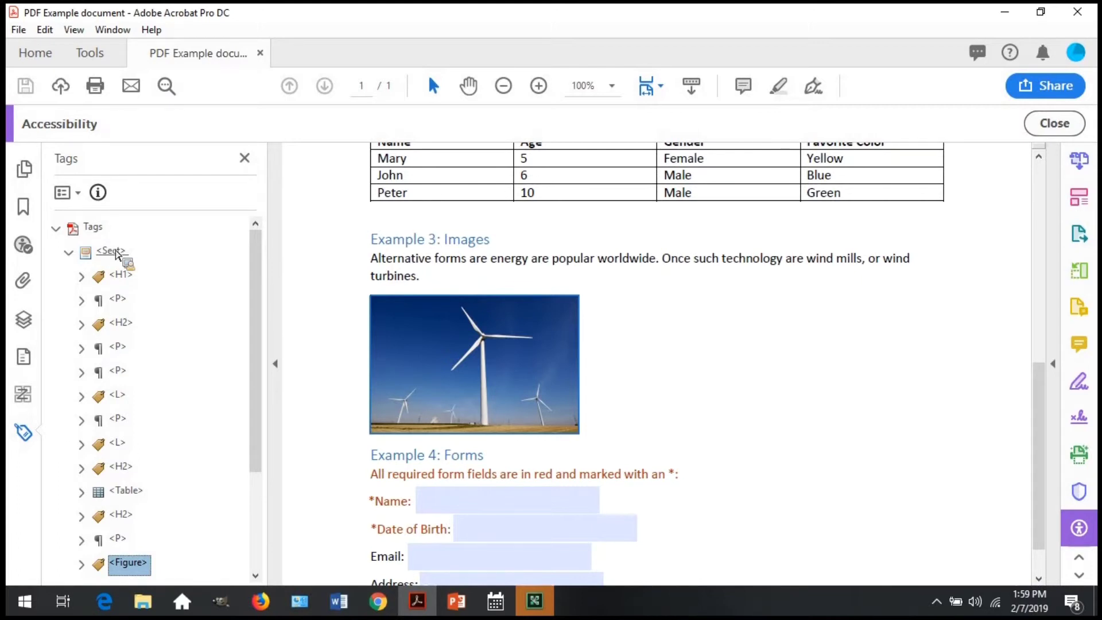
pyautogui.moveTo(117, 255); pyautogui.dragTo(144, 570)
pyautogui.rightClick(144, 570)
pyautogui.click(187, 548)
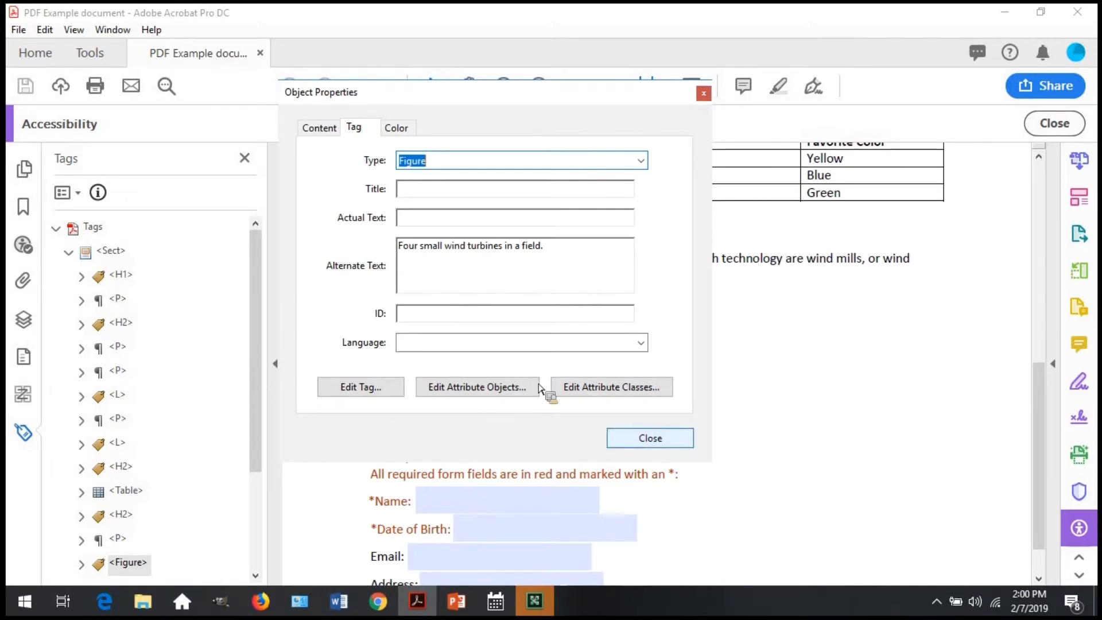
# Close the Figure tag's Object Properties dialog.
pyautogui.press('Escape')
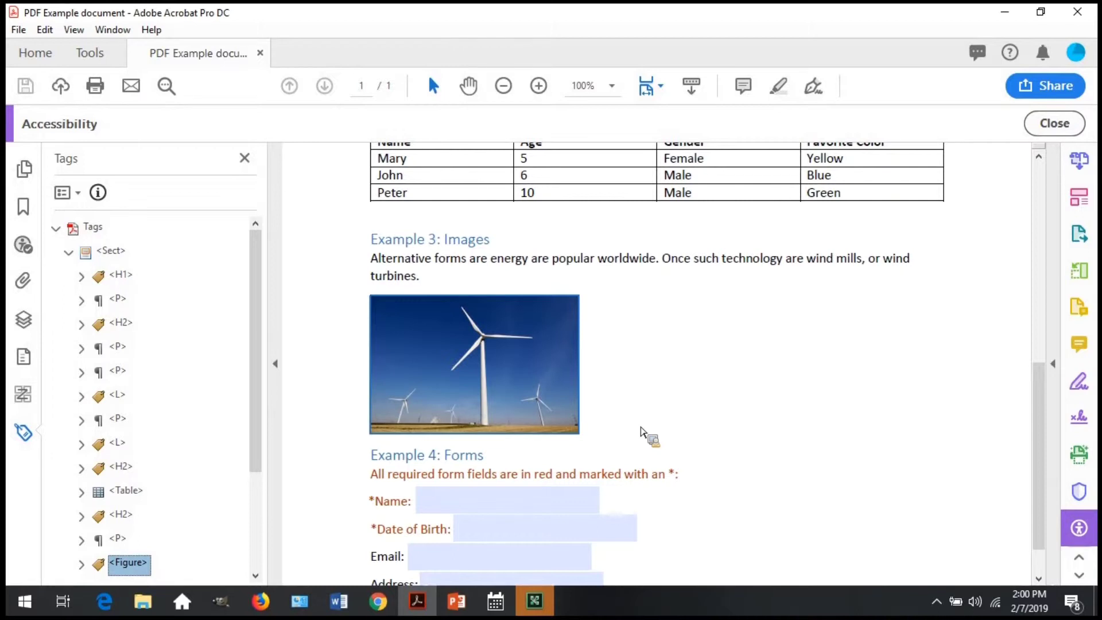
# Select the Table tag to outline the Example 2 table's header and data cells.
pyautogui.click(126, 490)
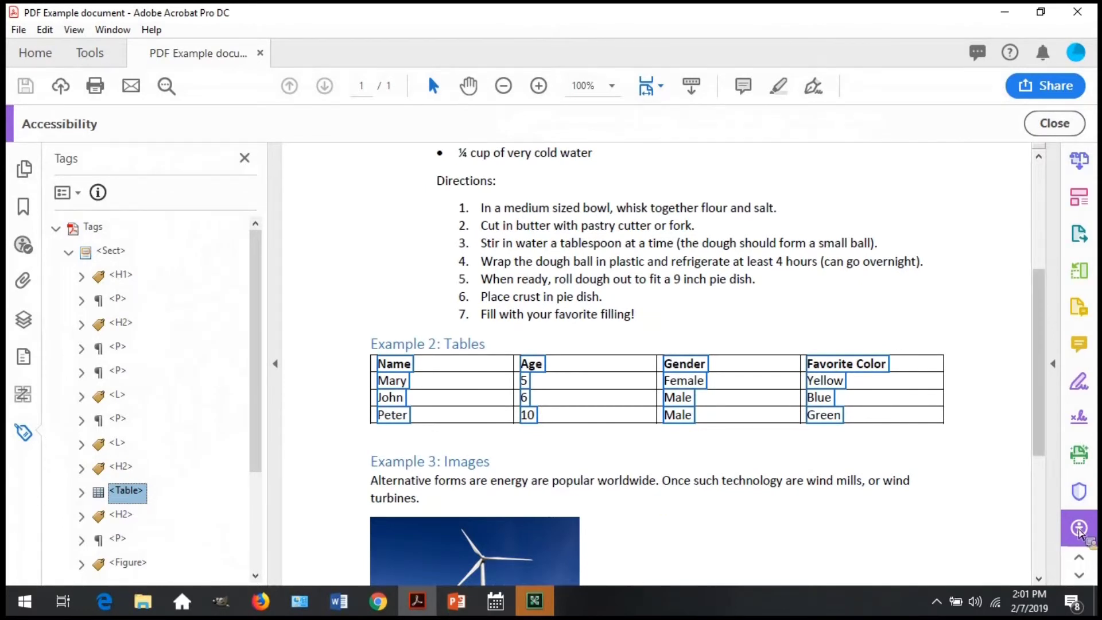
pyautogui.click(1079, 529)
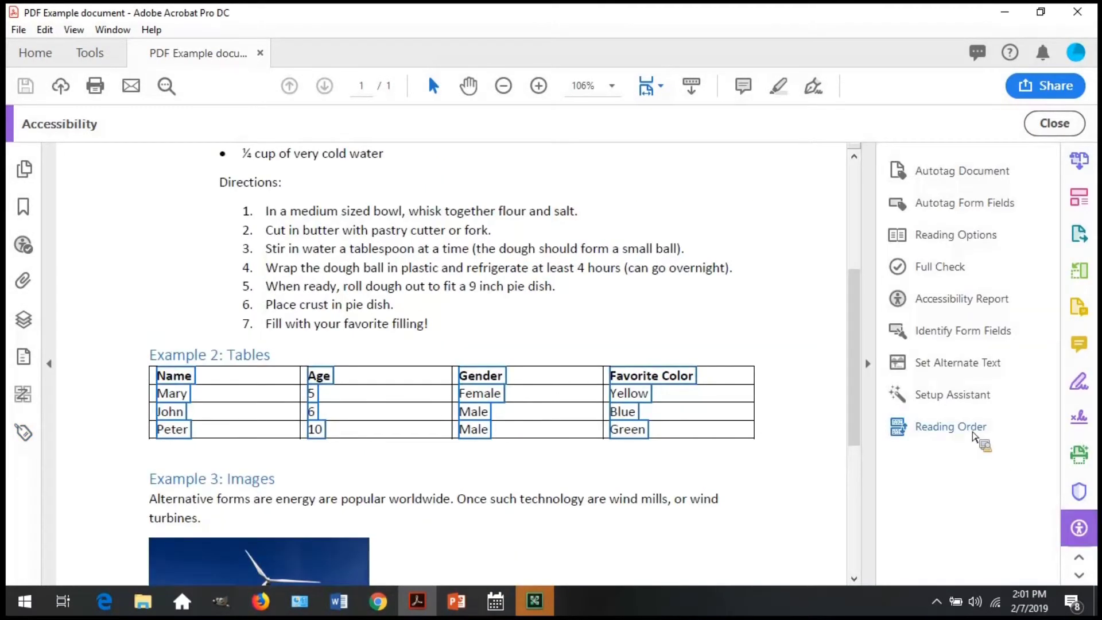
# Open the Example 2 table in the Table Editor from the Reading Order tool.
pyautogui.click(971, 435)
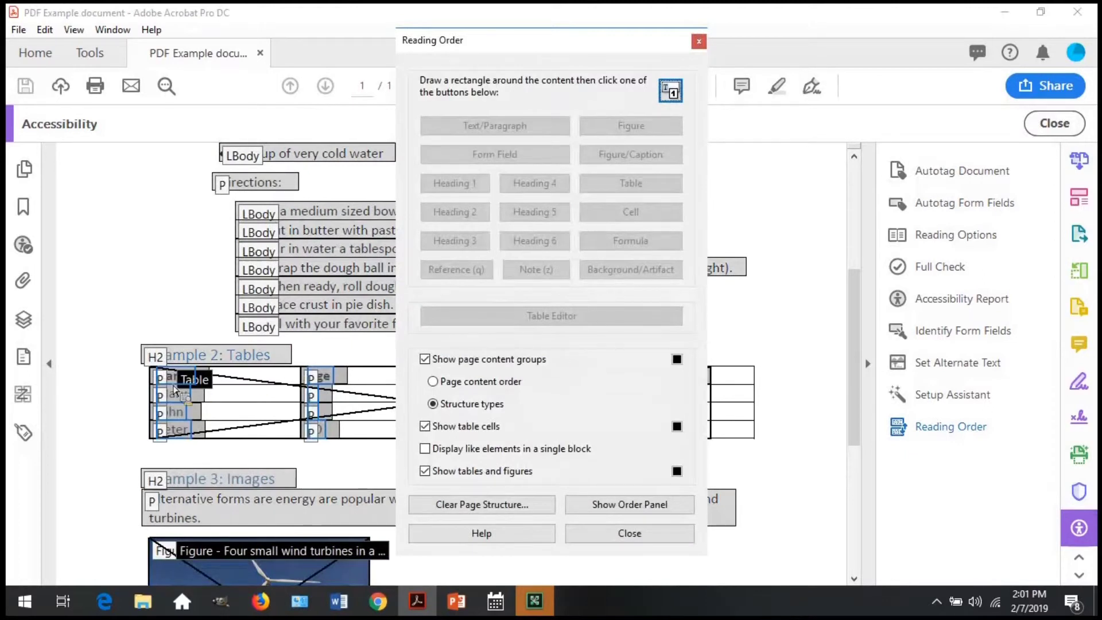
pyautogui.click(173, 386)
pyautogui.rightClick(173, 386)
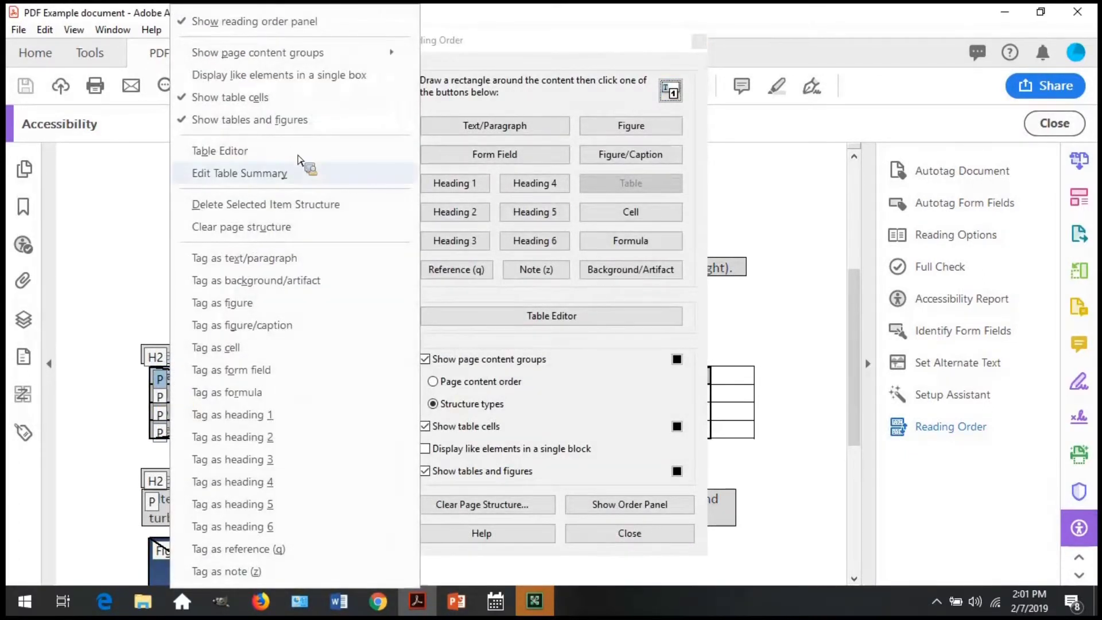
pyautogui.click(298, 152)
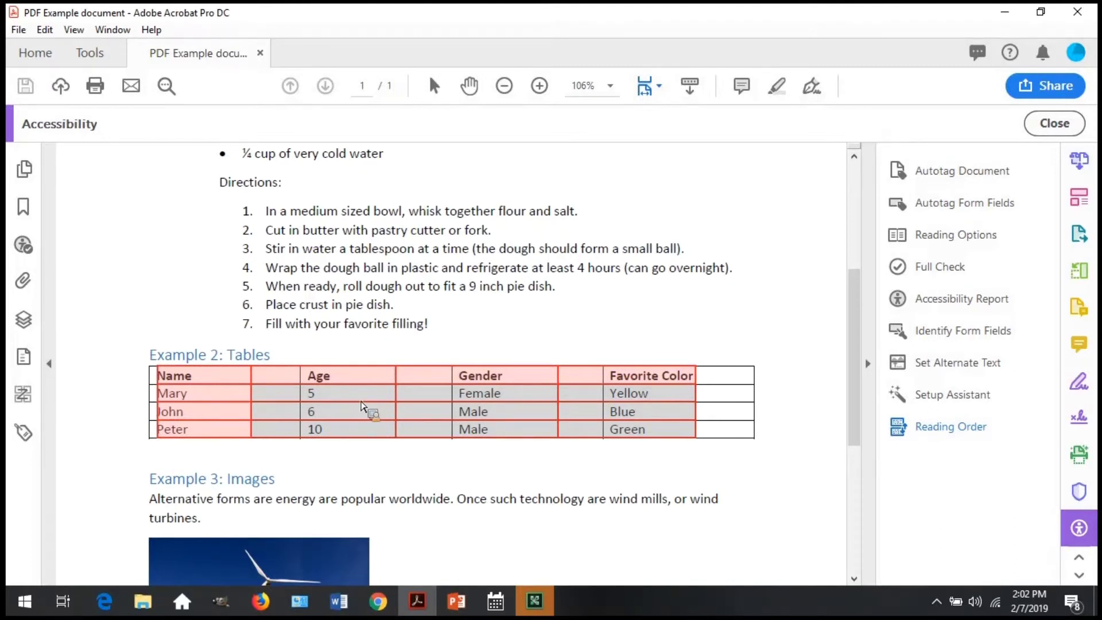
pyautogui.rightClick(341, 404)
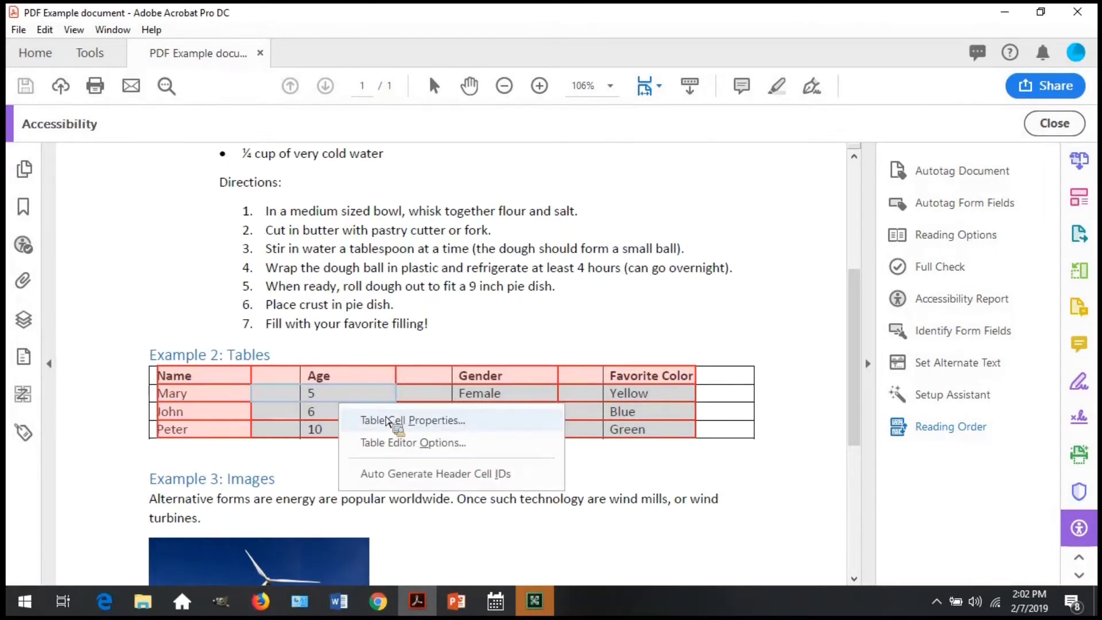
pyautogui.click(388, 421)
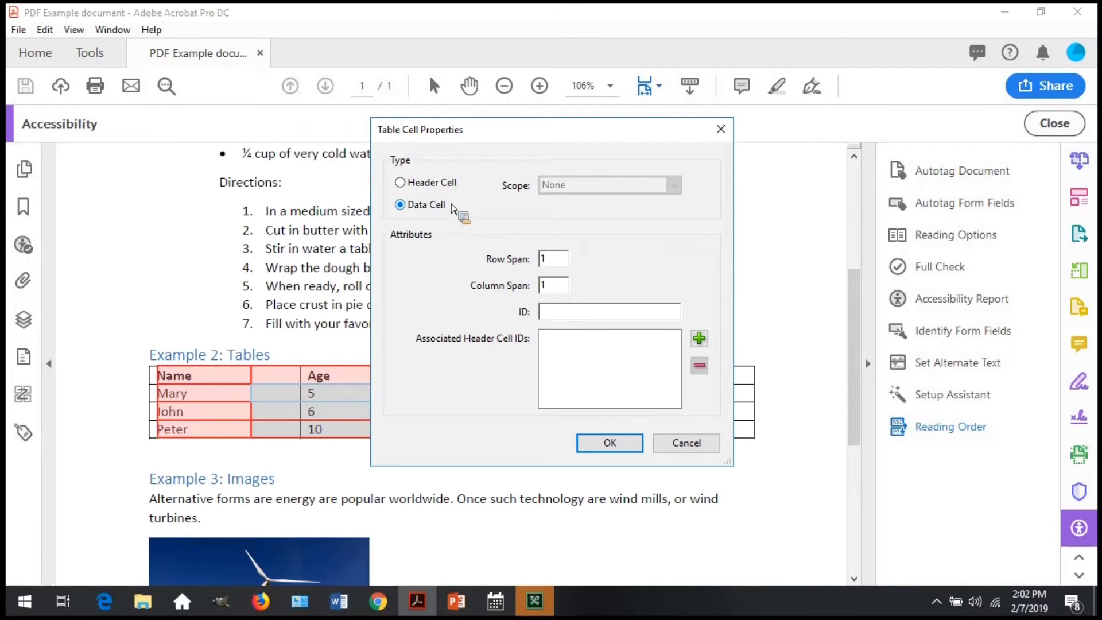
pyautogui.click(449, 183)
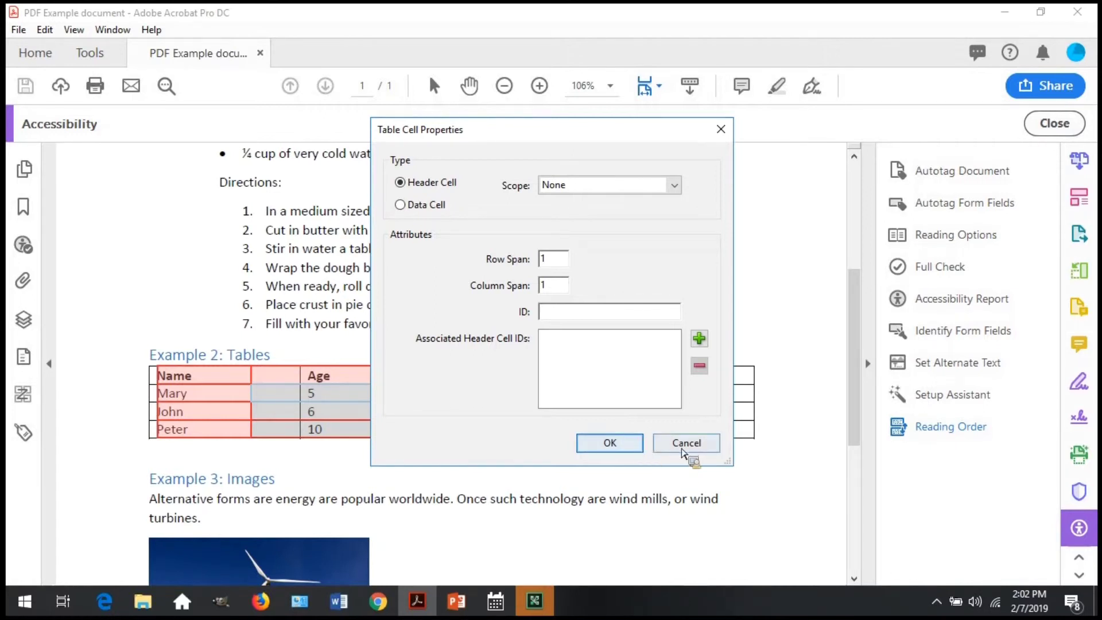
pyautogui.click(684, 452)
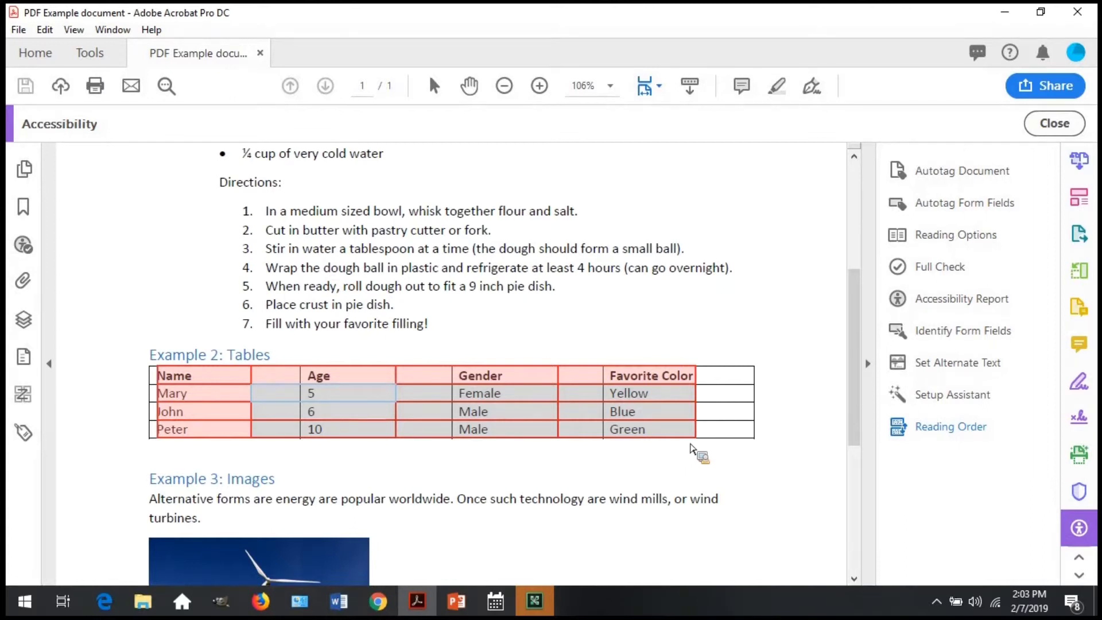
# Scroll down past the table to the wind turbine image and the Example 4 form.
pyautogui.scroll(-5, 859, 499)
pyautogui.scroll(-1, 861, 517)
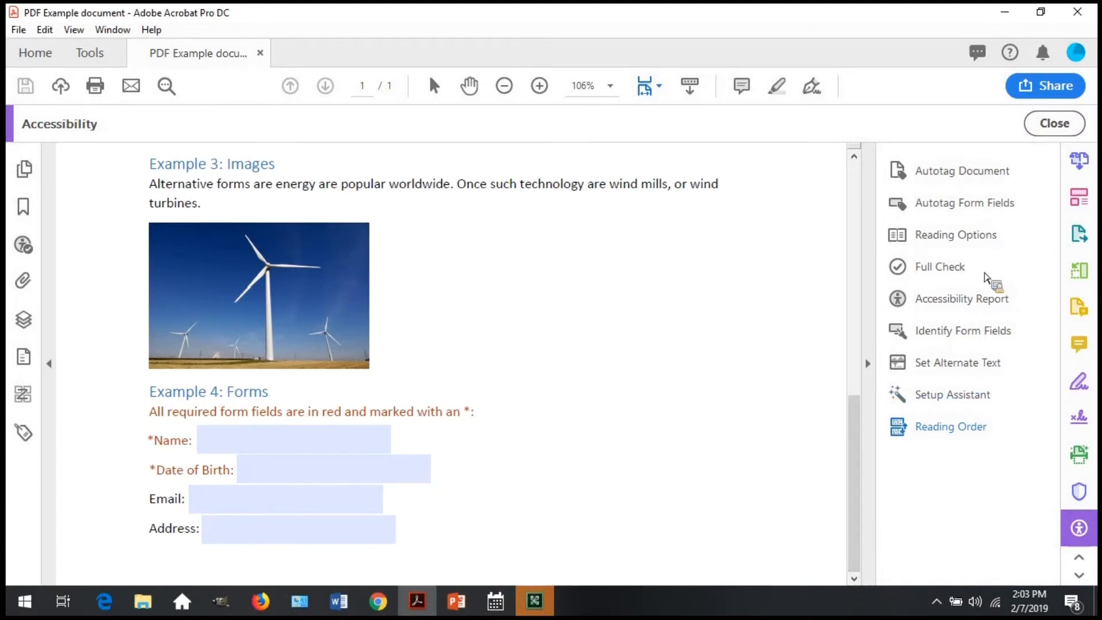
# Rerun the Full Check and trace the failed Field 1 to the Address form field.
pyautogui.click(955, 266)
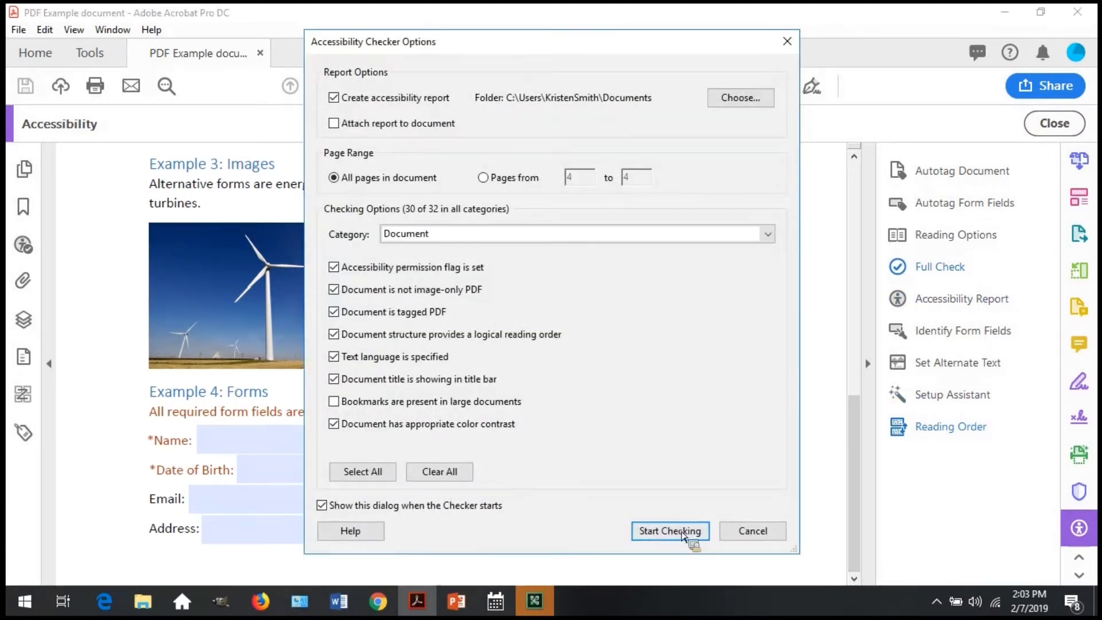
pyautogui.click(670, 531)
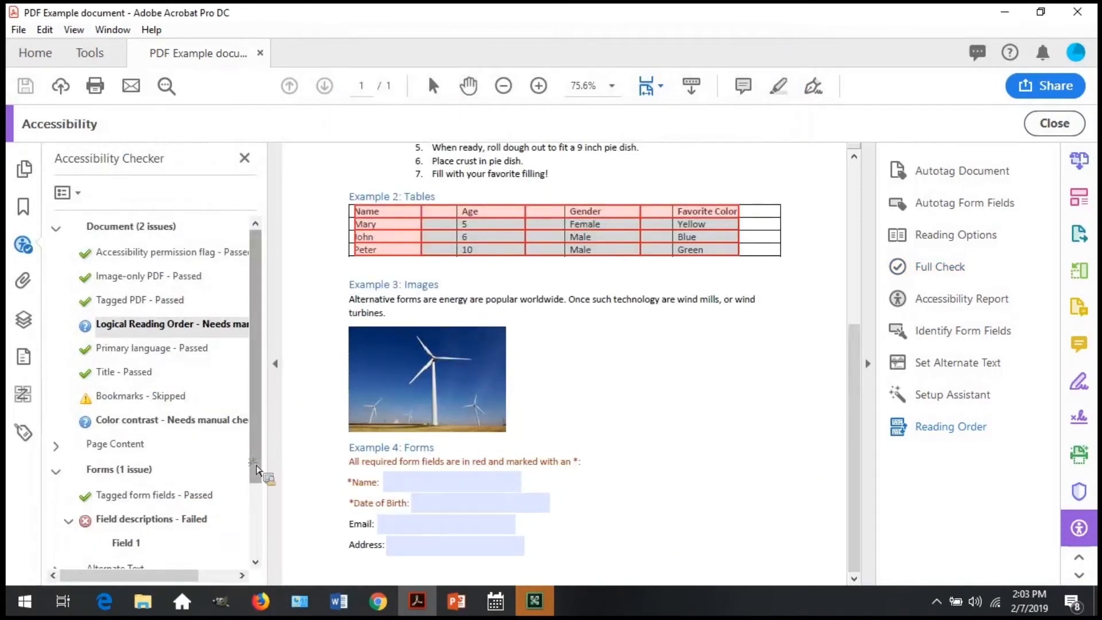
pyautogui.scroll(-2, 256, 469)
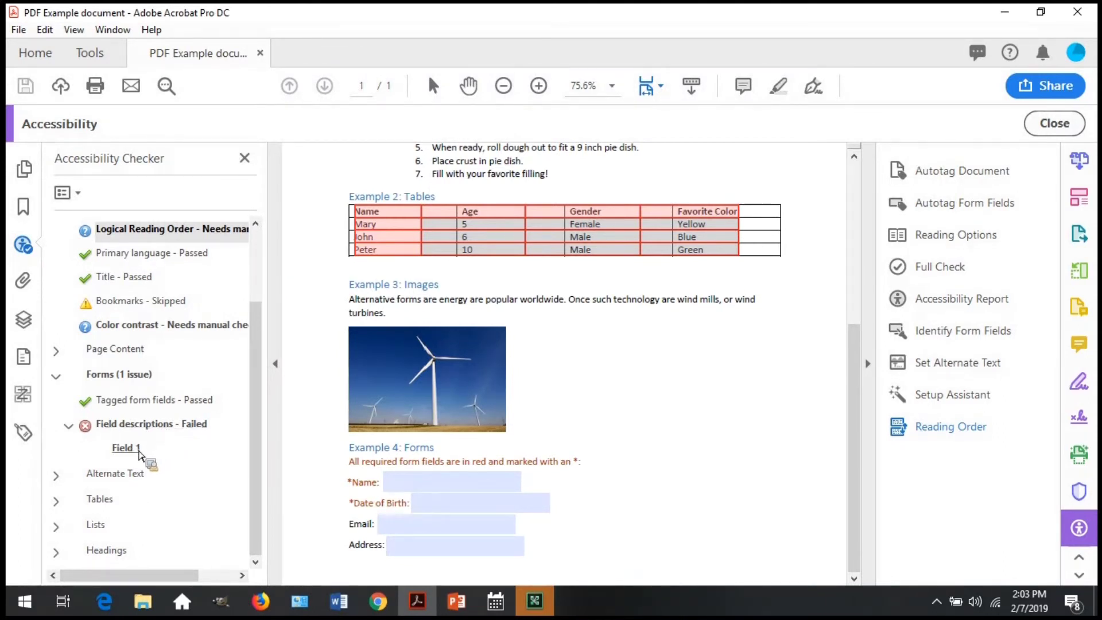
pyautogui.click(127, 448)
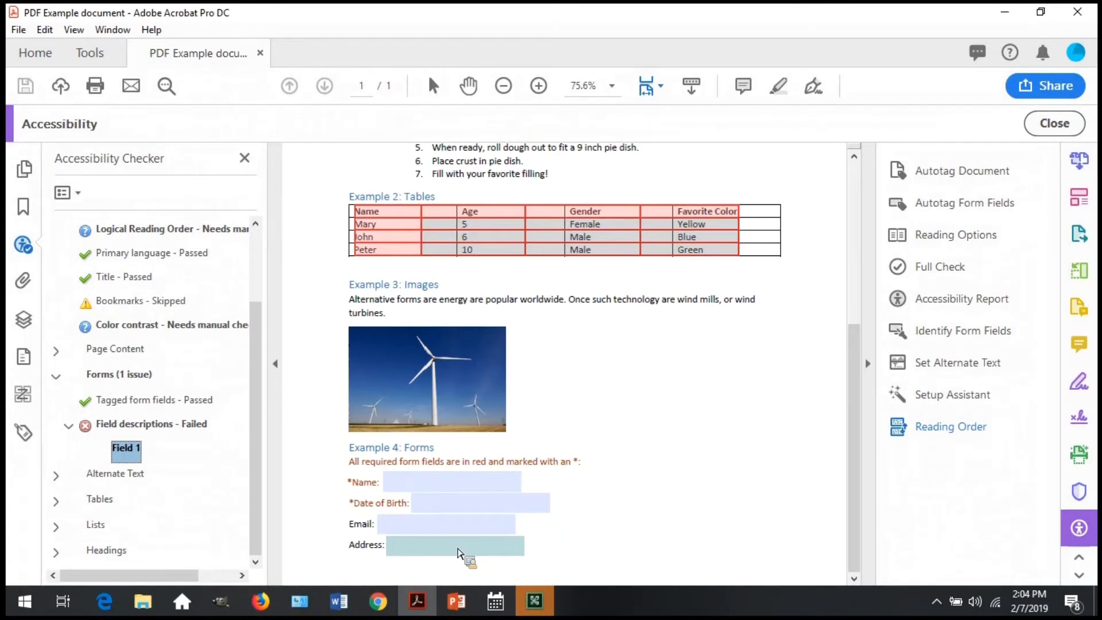
# Leave the Accessibility tools and put the form into Prepare Form field-editing mode.
pyautogui.click(1054, 122)
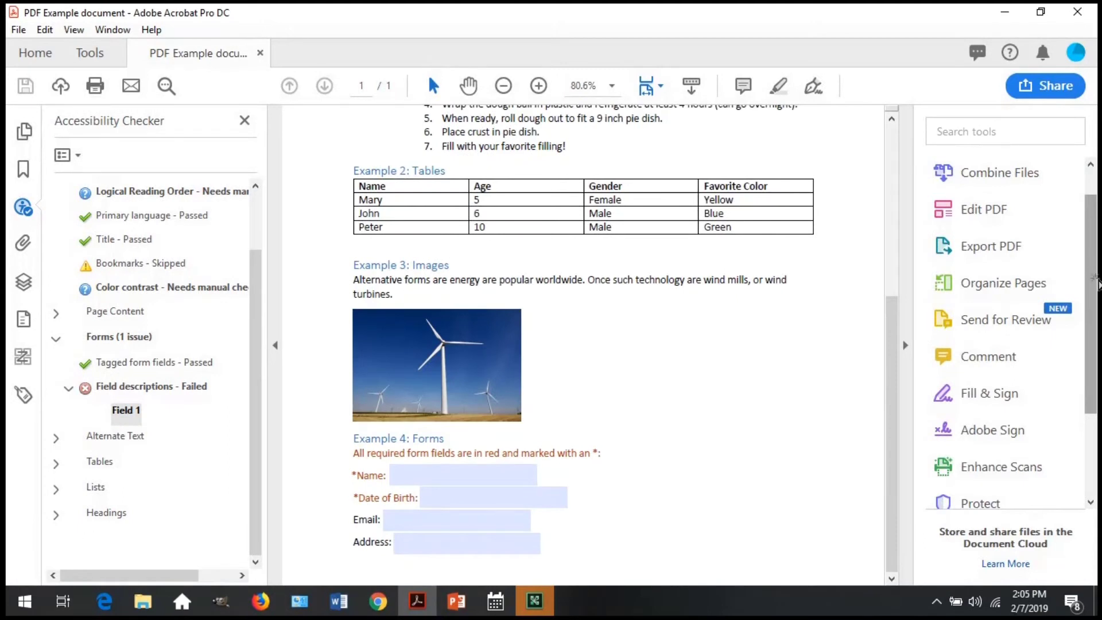
pyautogui.scroll(-2, 1038, 469)
pyautogui.click(1037, 470)
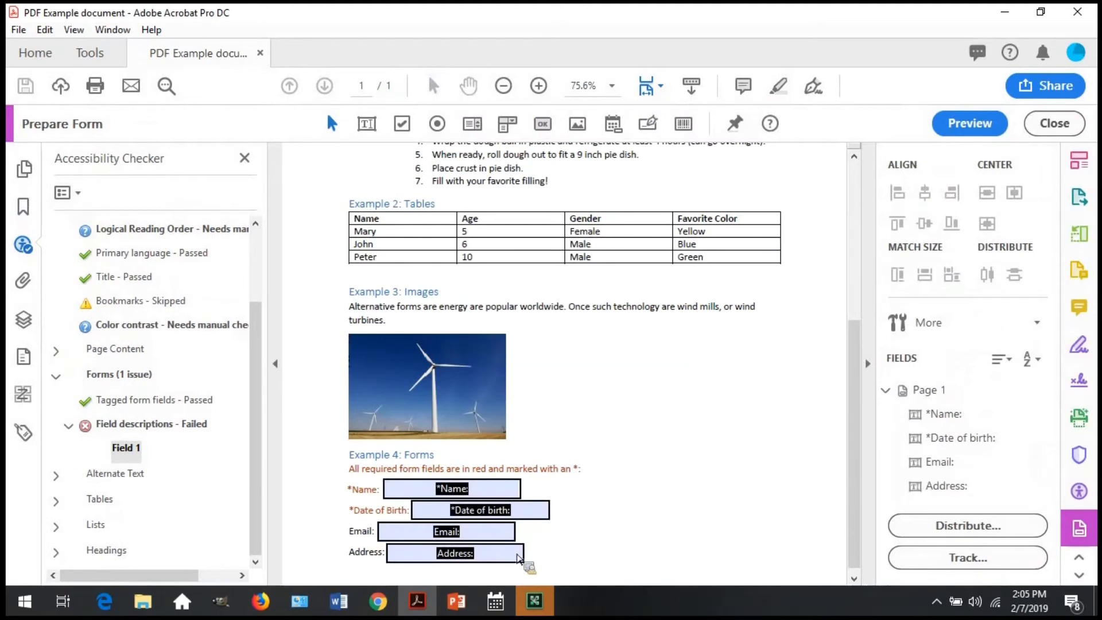
pyautogui.rightClick(519, 557)
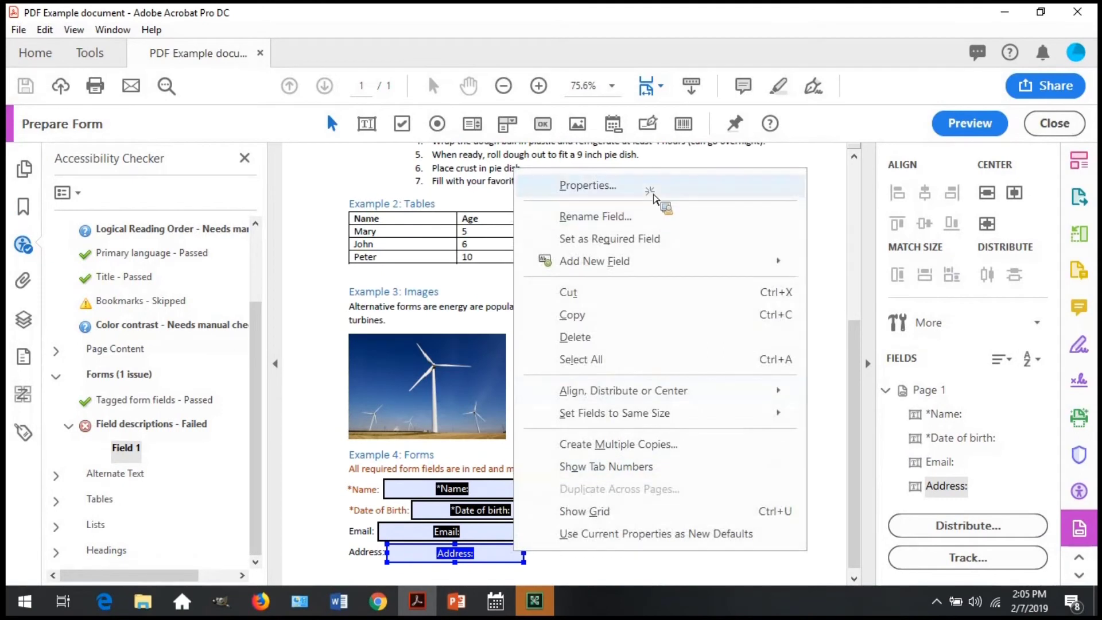
pyautogui.click(654, 199)
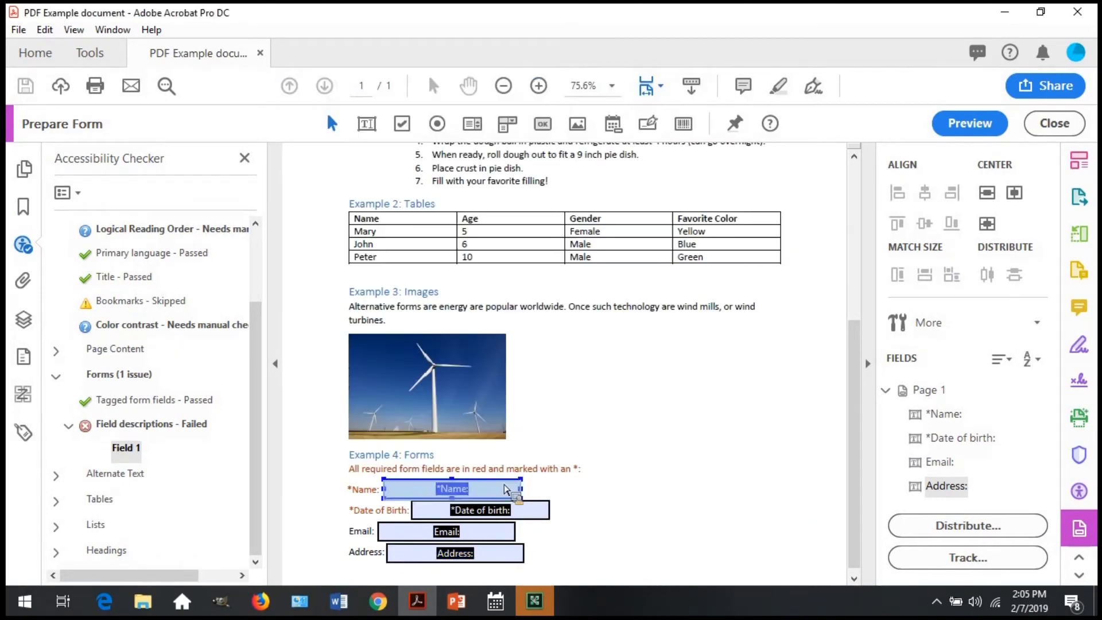
# Check the tooltips in the Name and Date of birth field properties.
pyautogui.click(505, 491)
pyautogui.rightClick(503, 483)
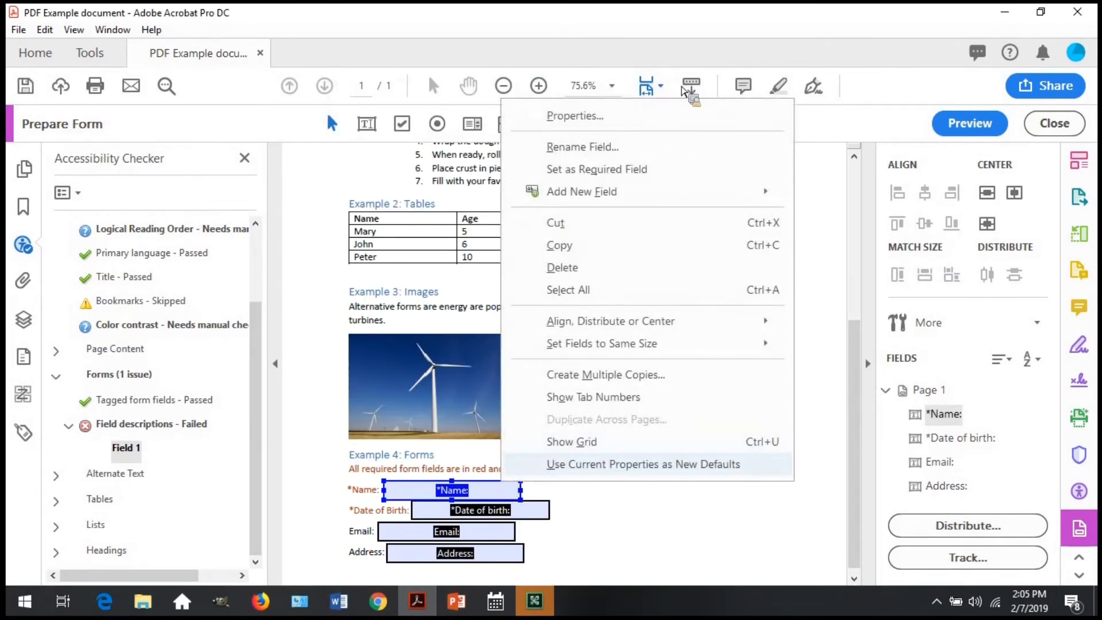
pyautogui.click(649, 120)
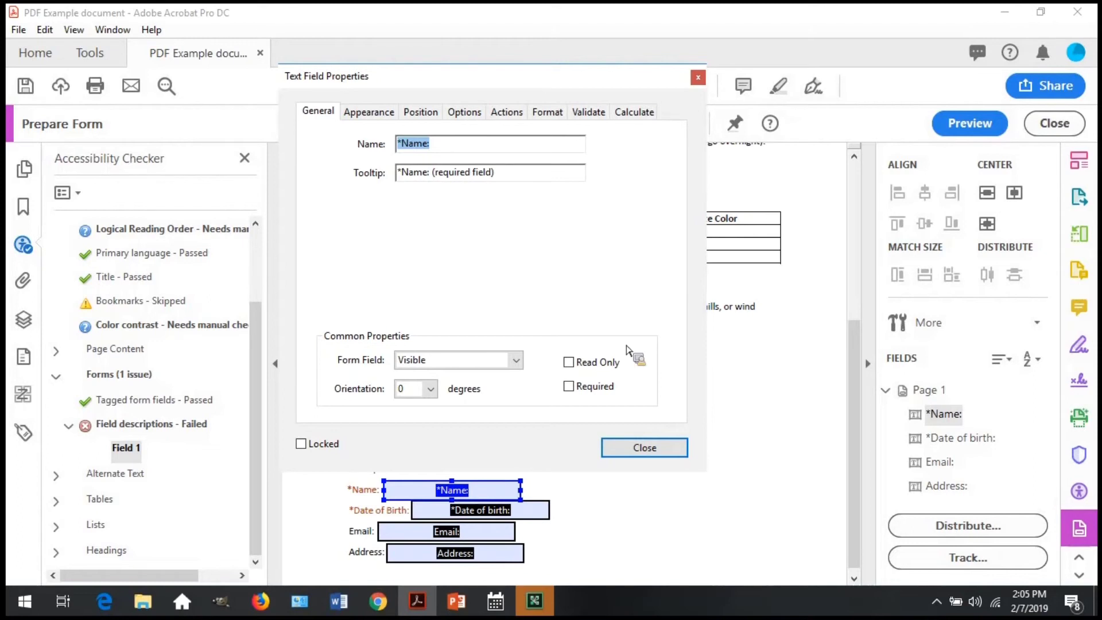
pyautogui.press('Return')
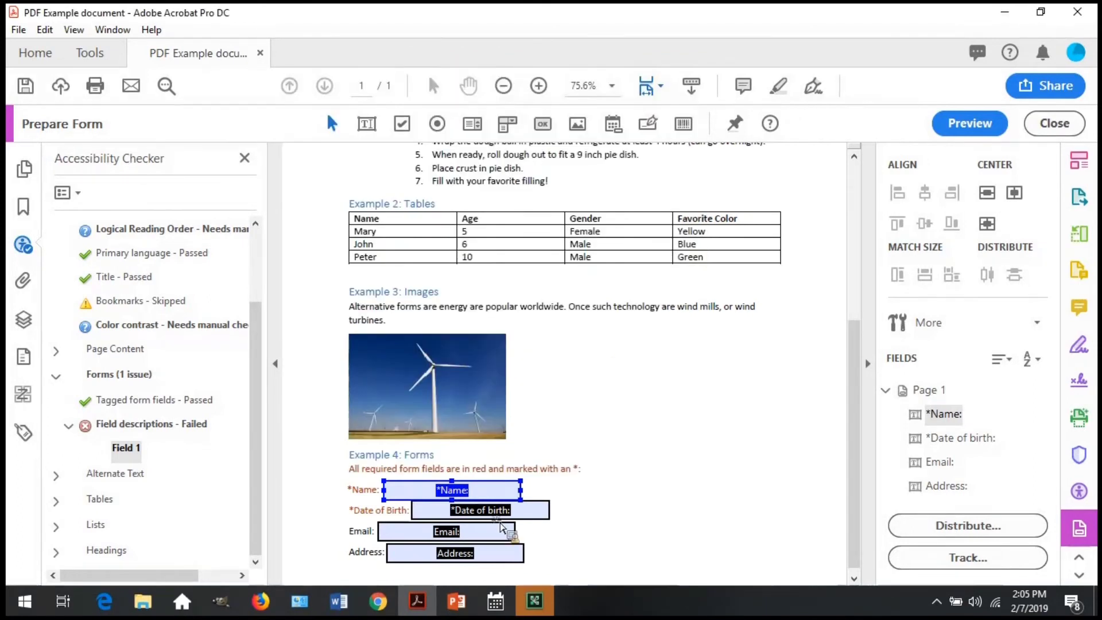
pyautogui.rightClick(510, 509)
pyautogui.click(631, 143)
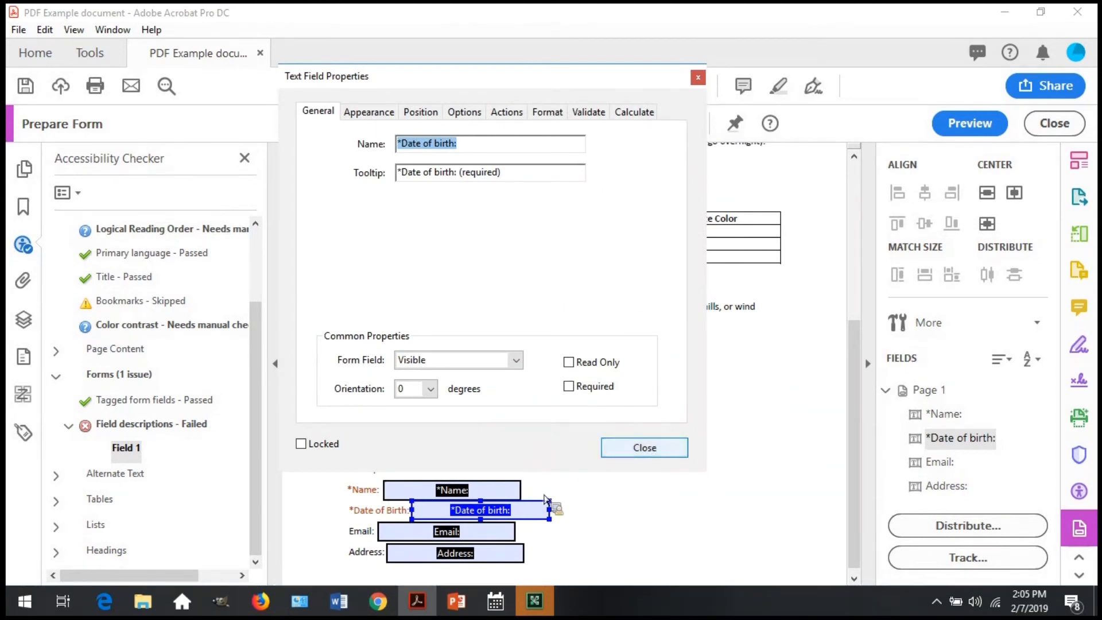
pyautogui.click(659, 456)
# Check the Email and Address field tooltips, finding Address has none.
pyautogui.keyDown('shift'); pyautogui.click(512, 537); pyautogui.keyUp('shift')
pyautogui.rightClick(505, 531)
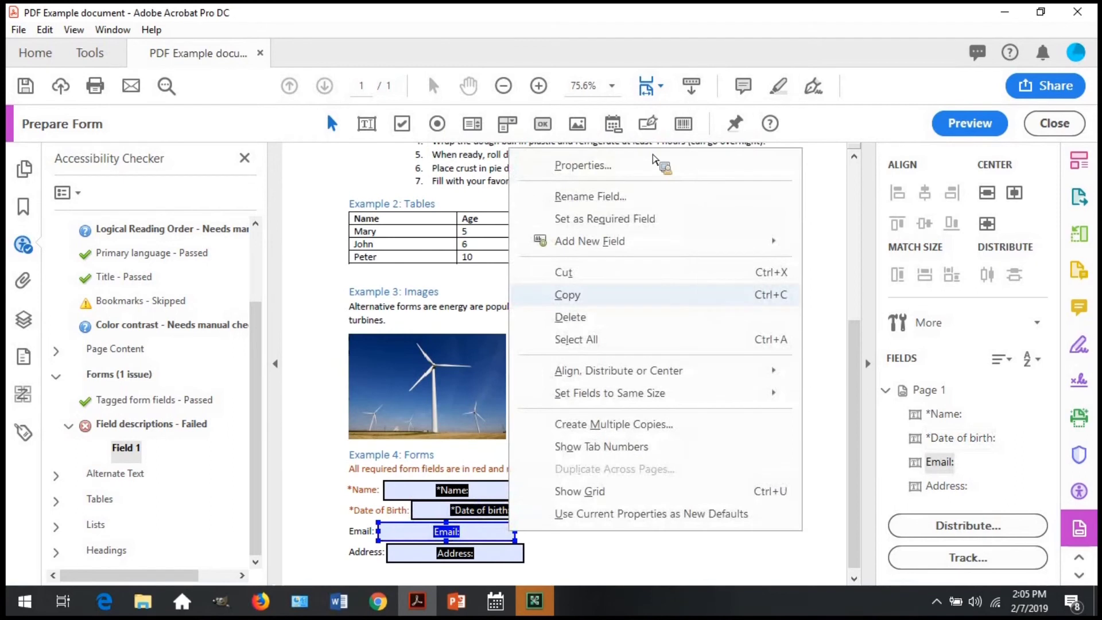
pyautogui.click(632, 162)
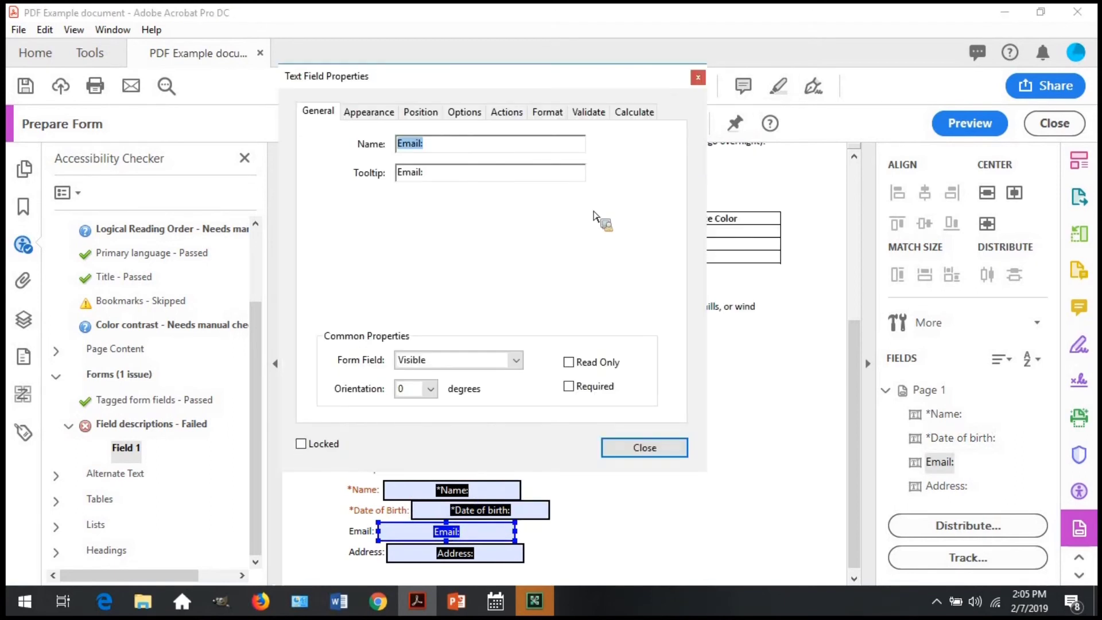
pyautogui.click(660, 449)
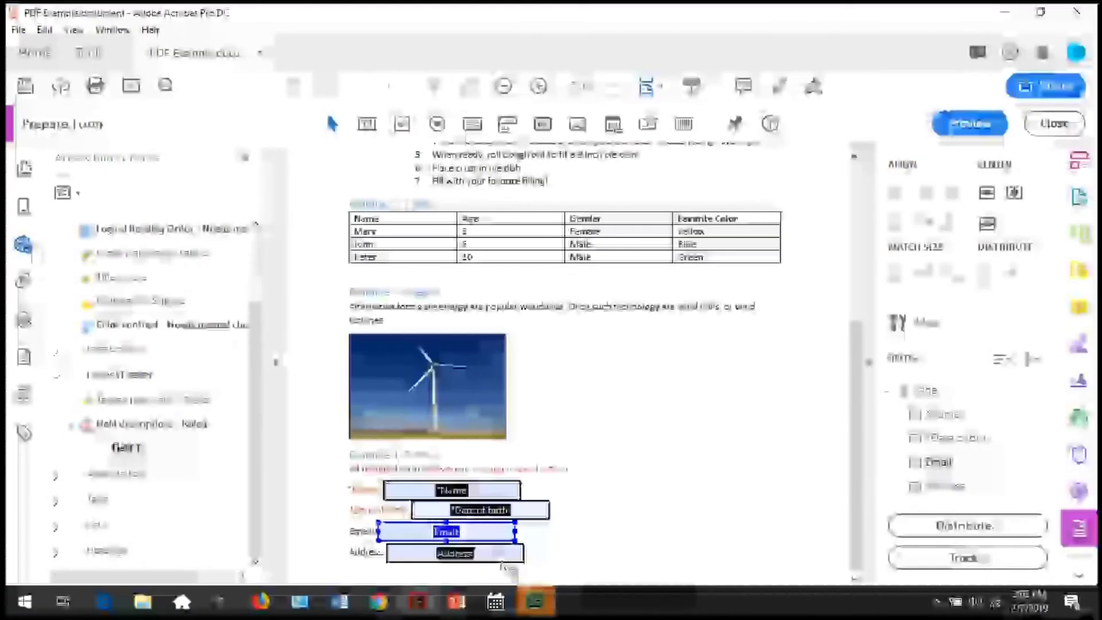
pyautogui.rightClick(505, 551)
pyautogui.click(633, 195)
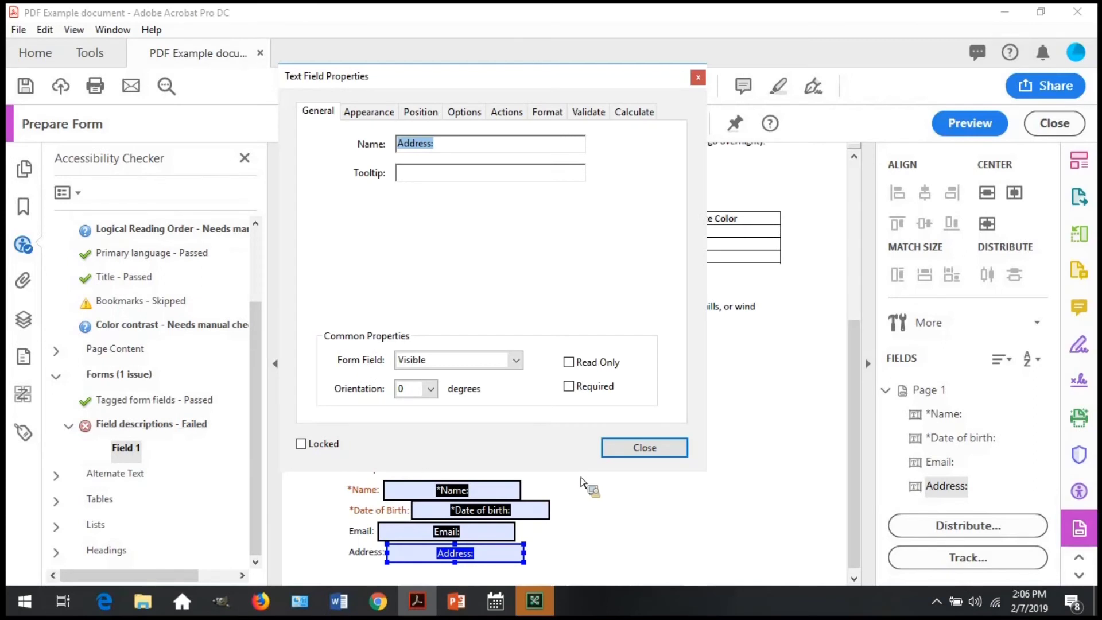
pyautogui.click(664, 455)
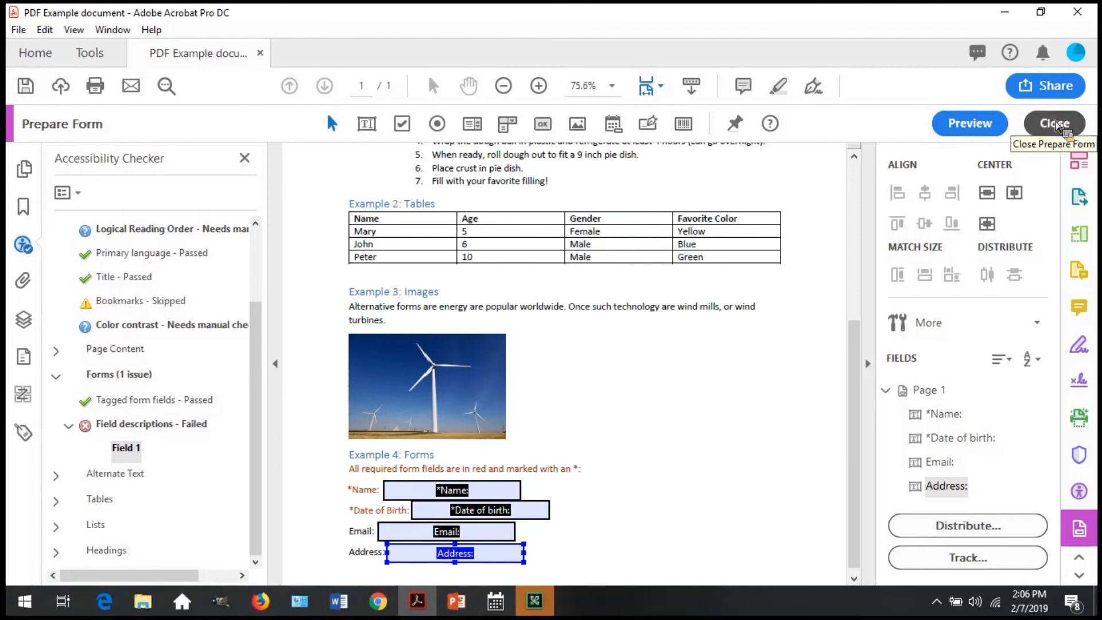
# Exit form editing and Tab from the page text through Name, Date of Birth and Email.
pyautogui.click(1056, 123)
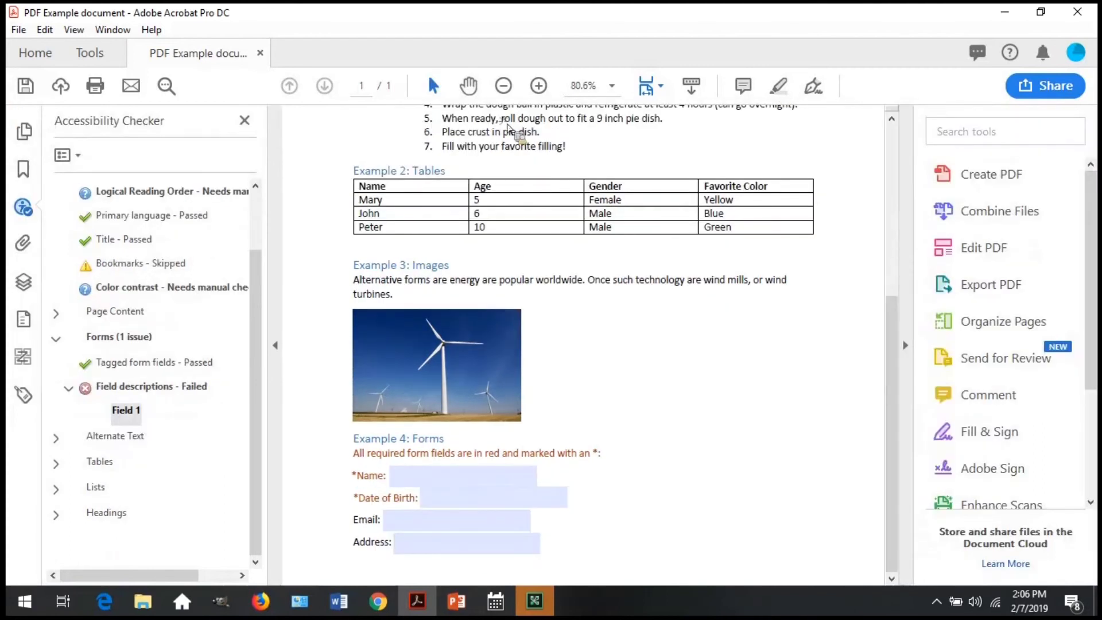
pyautogui.click(477, 136)
pyautogui.press('Tab')
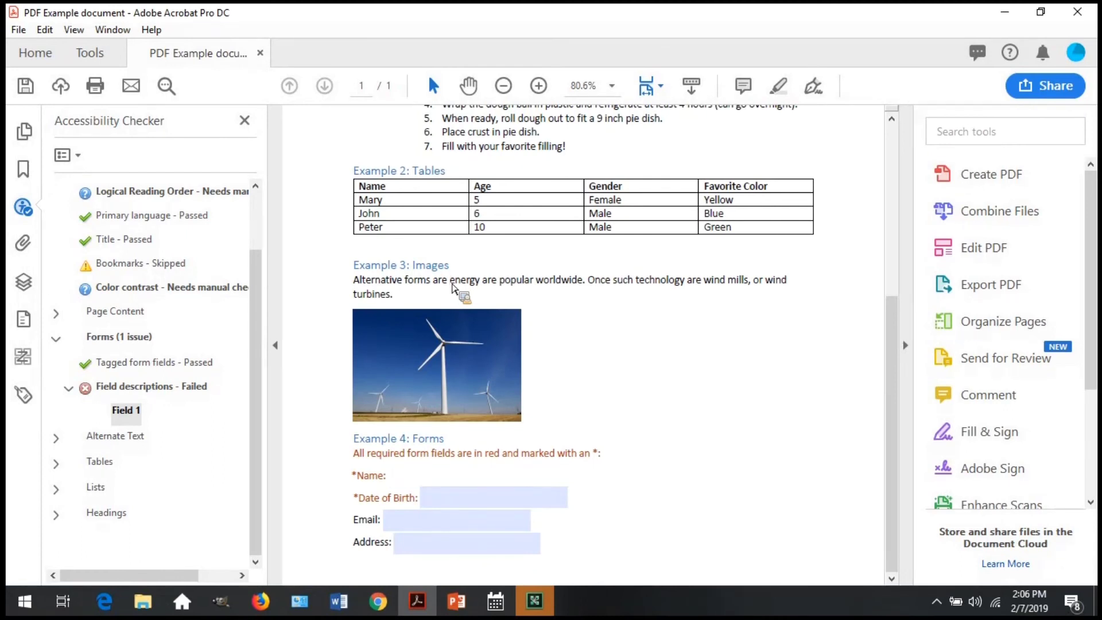
pyautogui.press('Tab')
pyautogui.press('Tab')
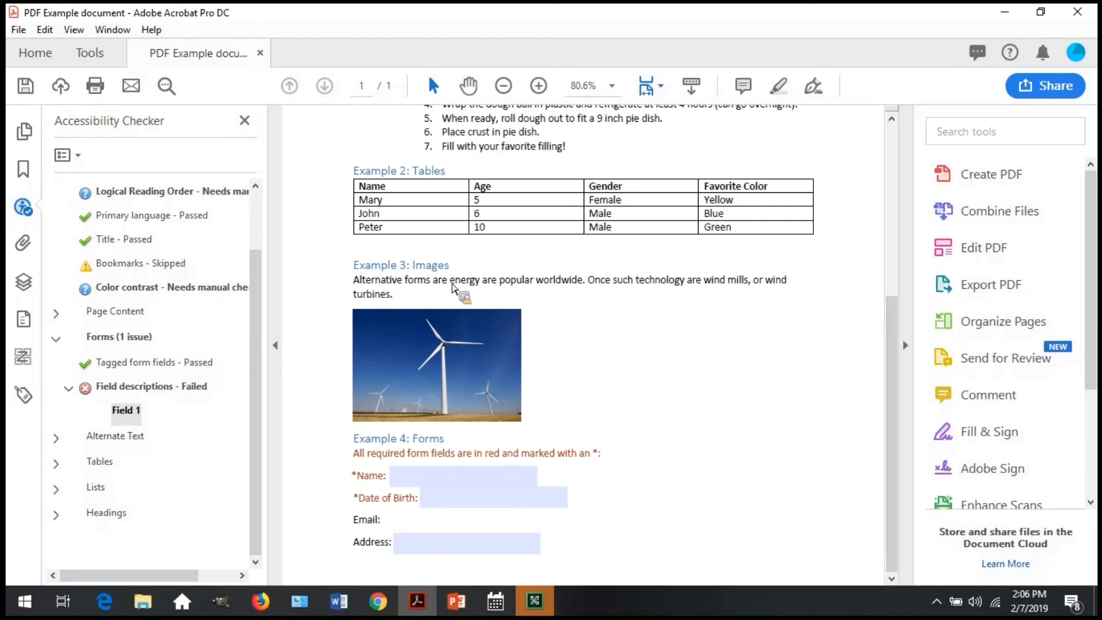
pyautogui.press('Tab')
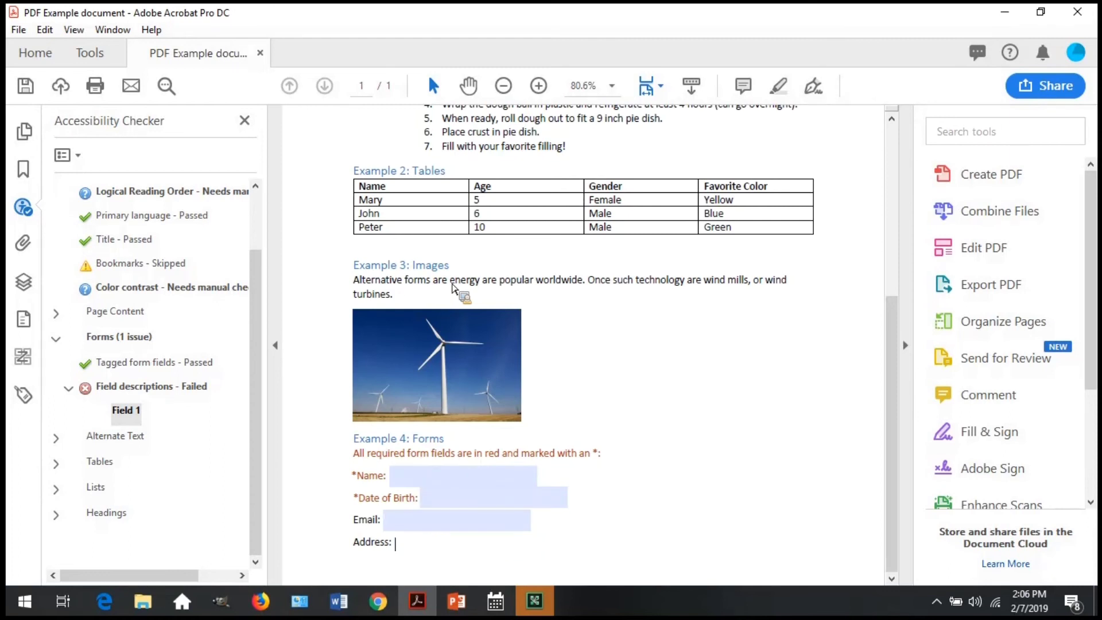